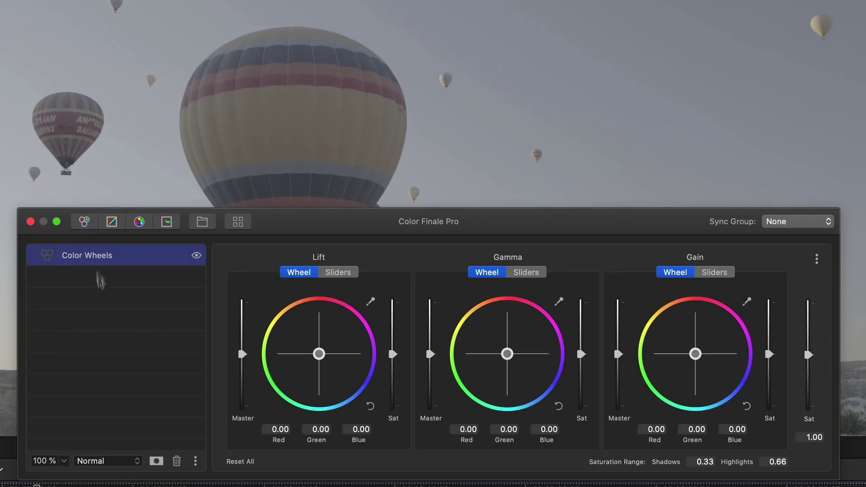
# Draw a Rectangle mask over the large balloon on the Color Wheels layer and check its matte
pyautogui.click(156, 461)
pyautogui.click(175, 257)
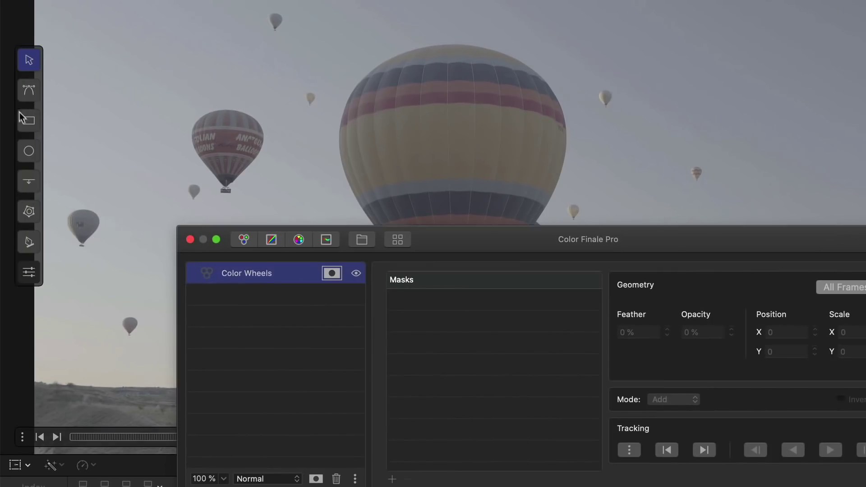
pyautogui.click(29, 121)
pyautogui.moveTo(276, 13); pyautogui.dragTo(632, 208)
pyautogui.click(531, 298)
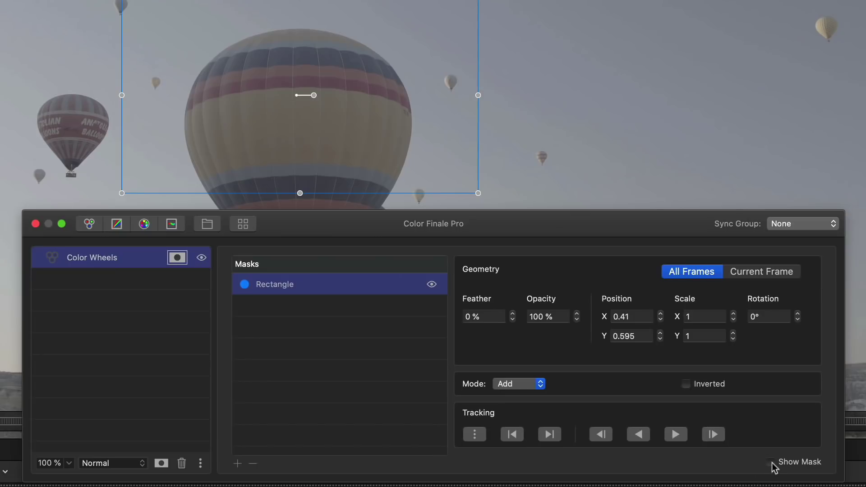
pyautogui.click(770, 462)
pyautogui.click(770, 461)
pyautogui.click(564, 218)
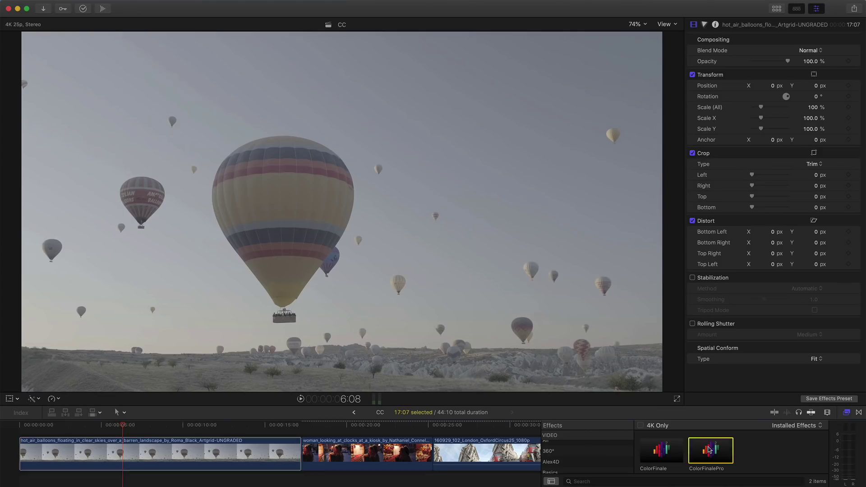
# Apply ColorFinalePro to the balloon clip with the Assume Log color profile
pyautogui.moveTo(711, 450); pyautogui.dragTo(171, 460)
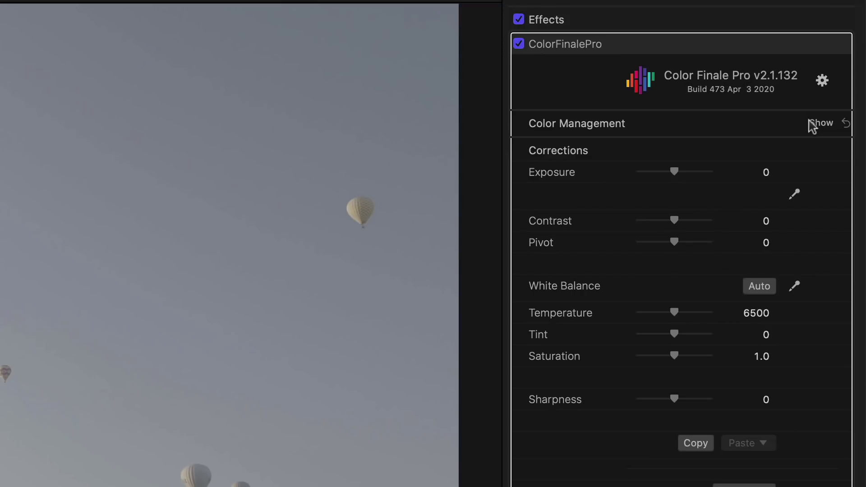
pyautogui.click(839, 92)
pyautogui.click(813, 101)
pyautogui.click(762, 160)
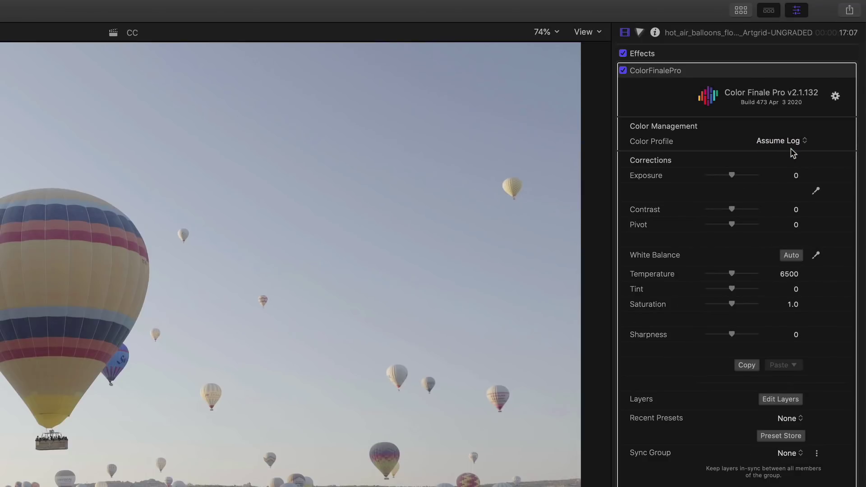
# Lower Exposure to about -1.06 and raise Temperature to 8634
pyautogui.moveTo(731, 176); pyautogui.dragTo(729, 177)
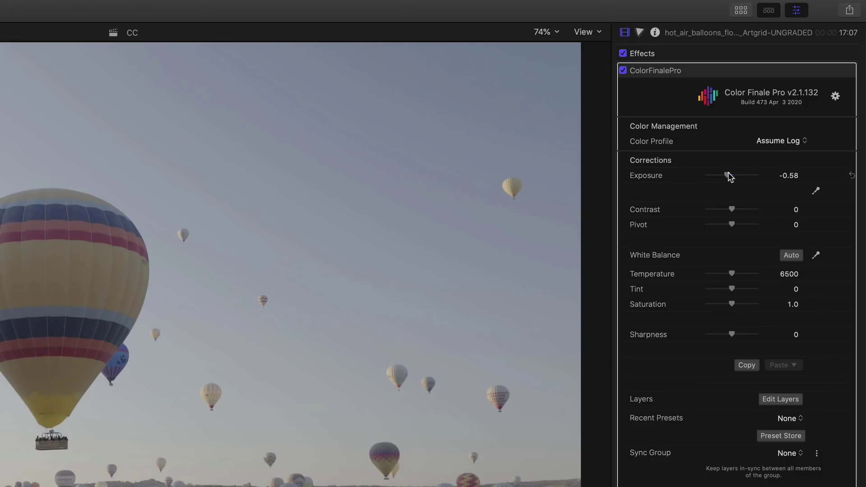
pyautogui.moveTo(732, 275); pyautogui.dragTo(746, 277)
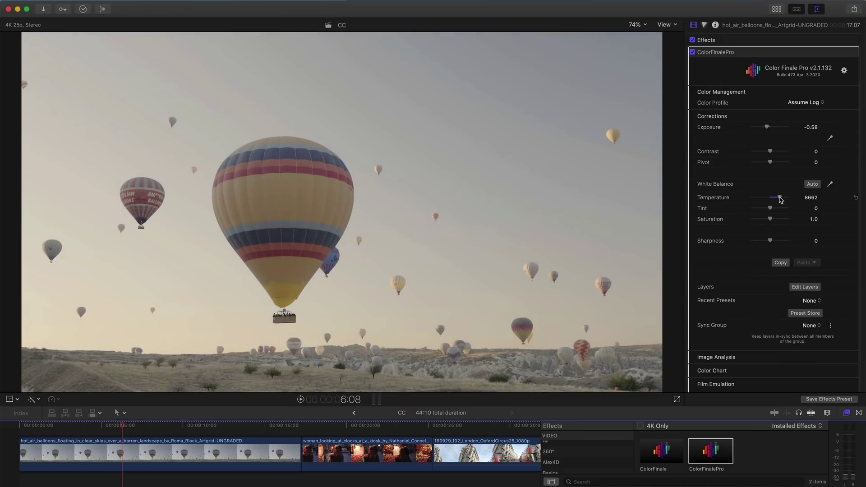
pyautogui.moveTo(766, 127); pyautogui.dragTo(762, 127)
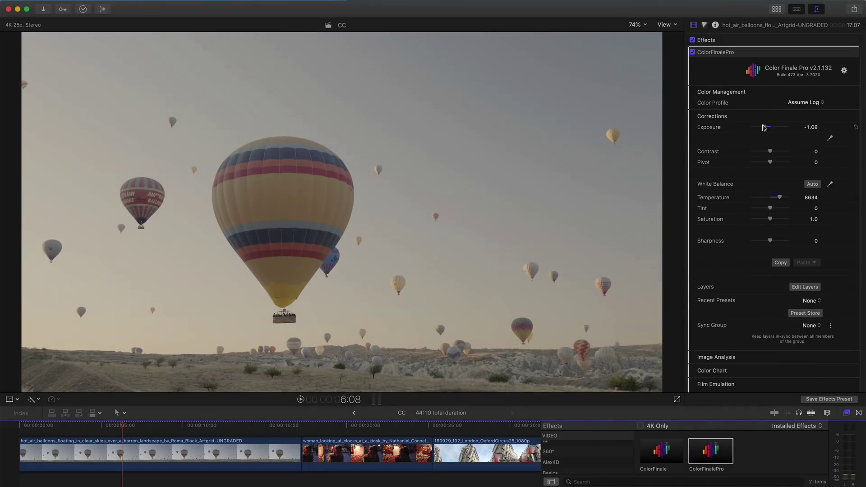
# In the layer editor, add a new group layer with a mask
pyautogui.click(797, 289)
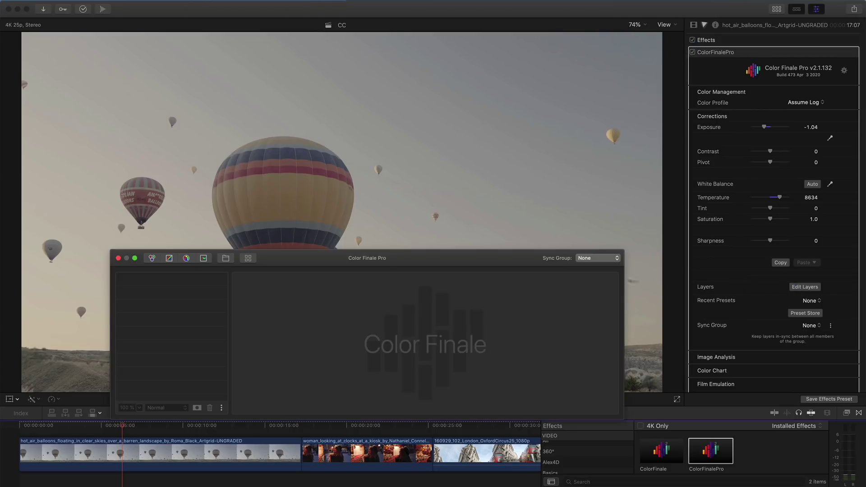
pyautogui.moveTo(517, 258); pyautogui.dragTo(522, 322)
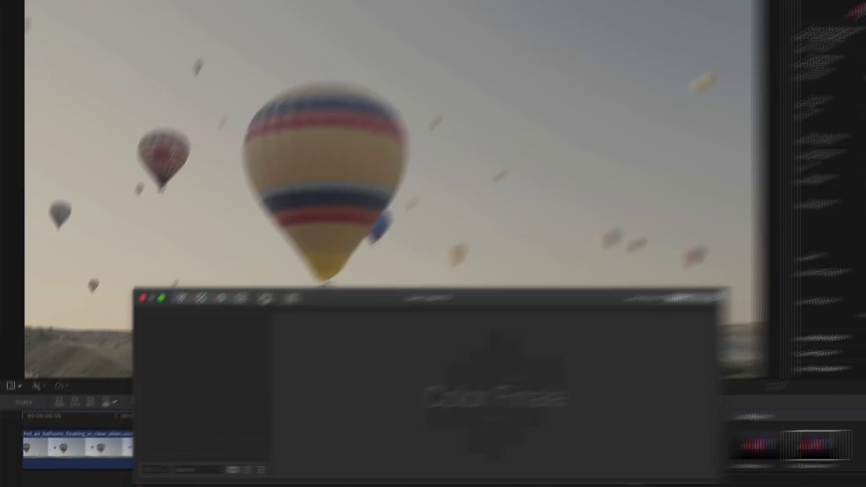
pyautogui.click(231, 323)
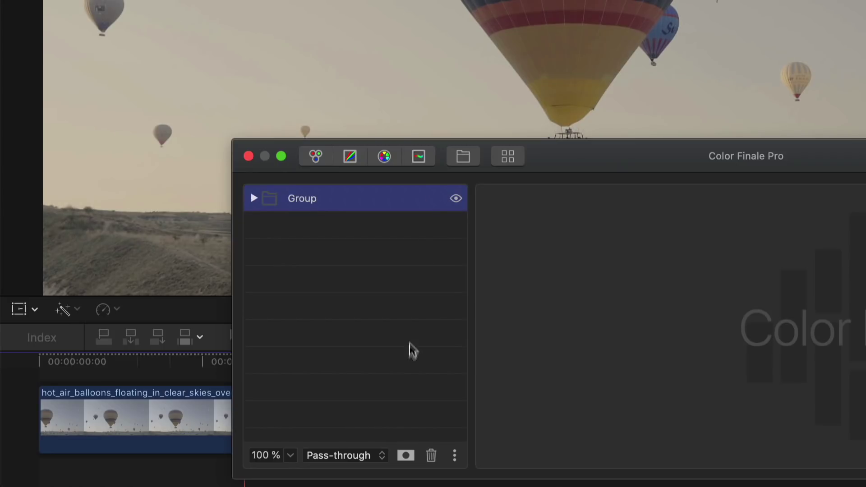
pyautogui.click(406, 455)
pyautogui.click(425, 198)
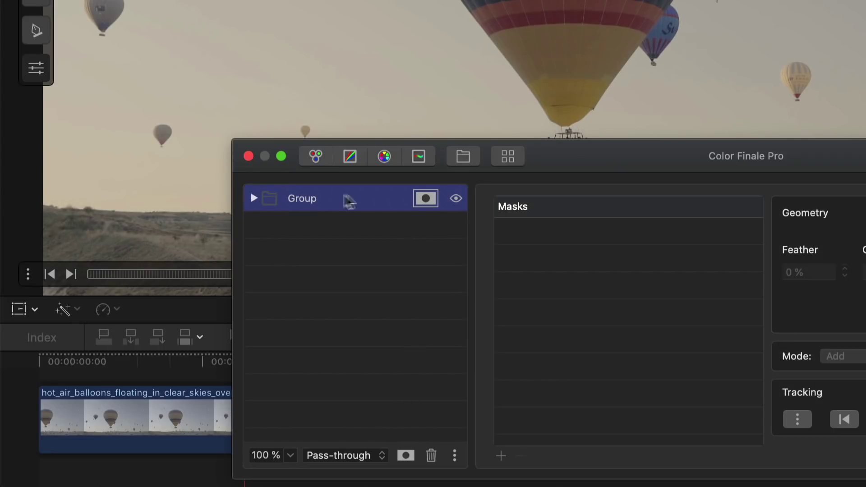
# Rename the group layer to 'Inside Mask'
pyautogui.rightClick(298, 201)
pyautogui.click(345, 269)
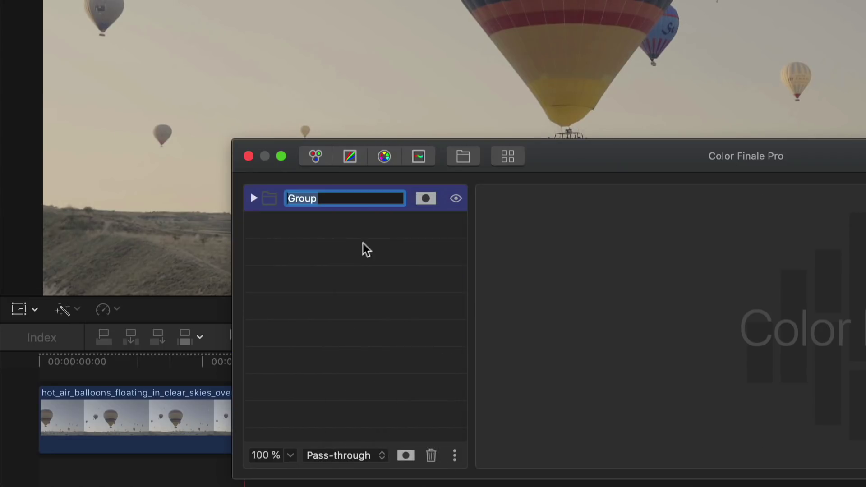
pyautogui.press('BackSpace')
pyautogui.write('Ins')
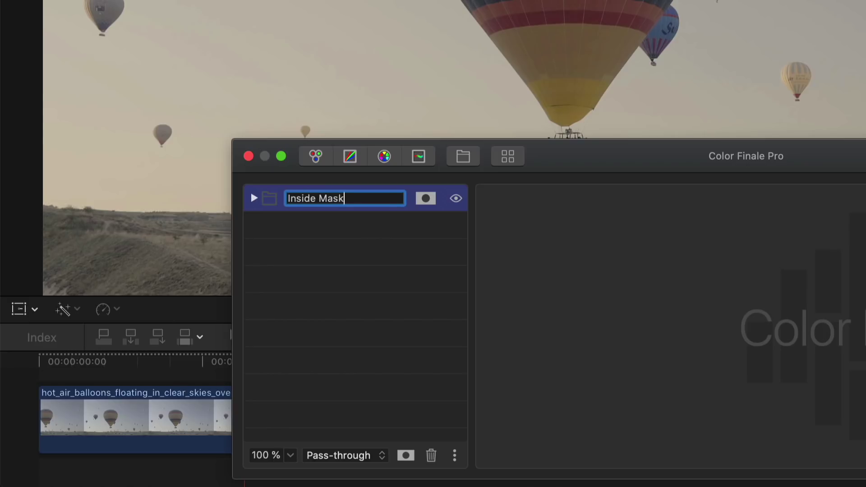
pyautogui.write('ide Mask')
pyautogui.press('Return')
# Trace a closed B-Spline mask path around the large striped balloon
pyautogui.click(425, 199)
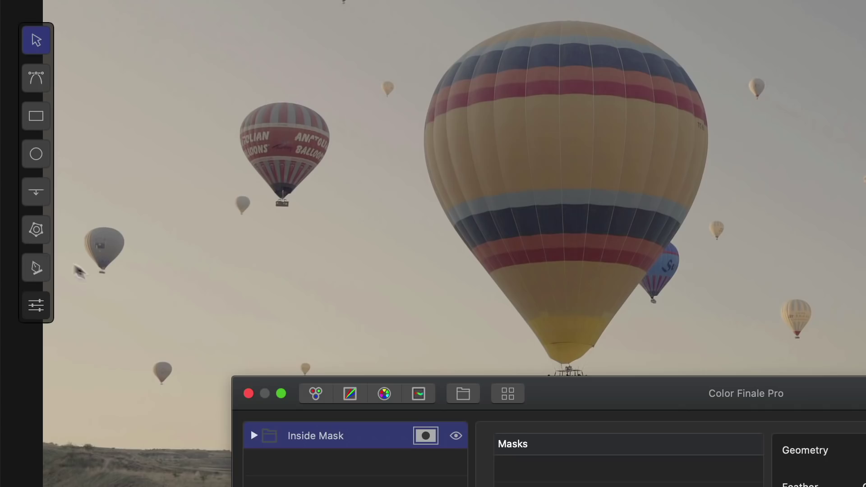
pyautogui.click(30, 234)
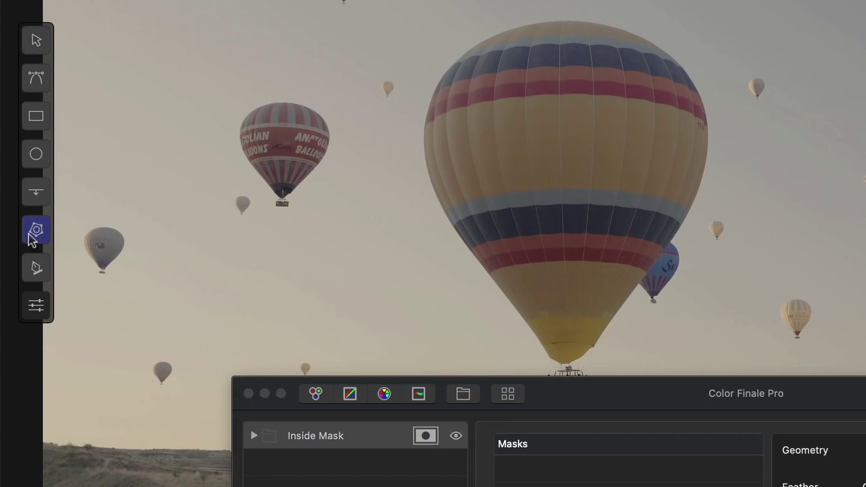
pyautogui.click(564, 22)
pyautogui.click(668, 53)
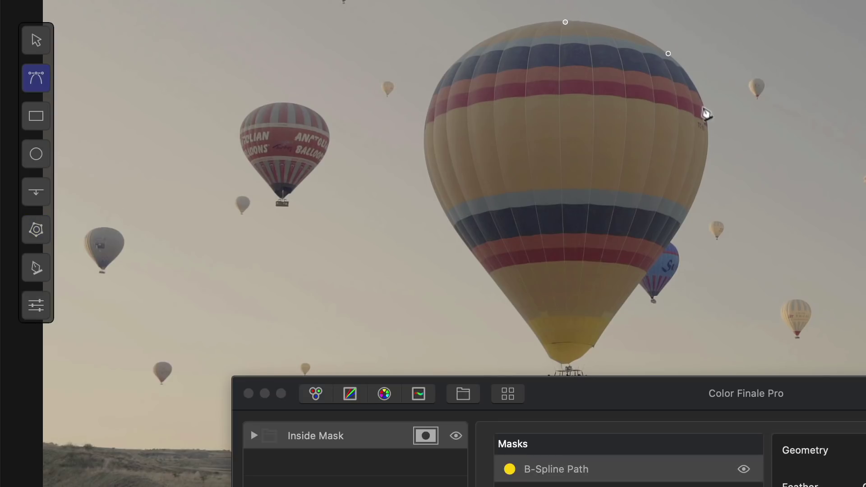
pyautogui.click(706, 122)
pyautogui.click(671, 239)
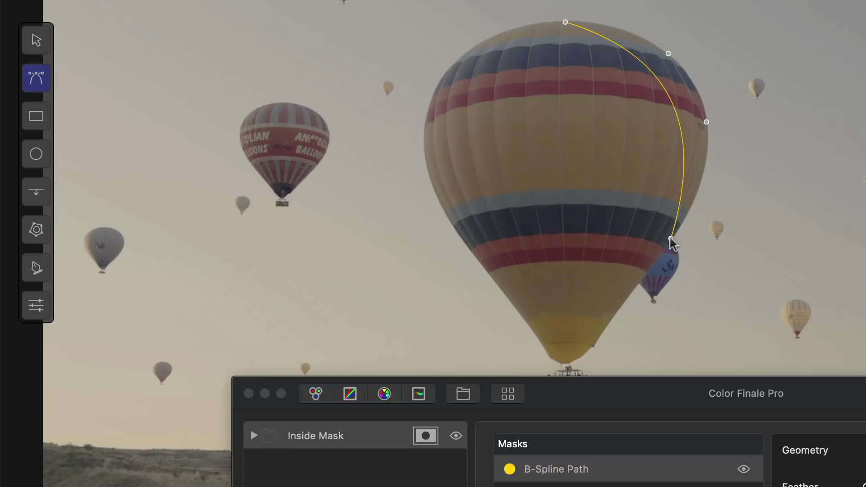
pyautogui.click(611, 315)
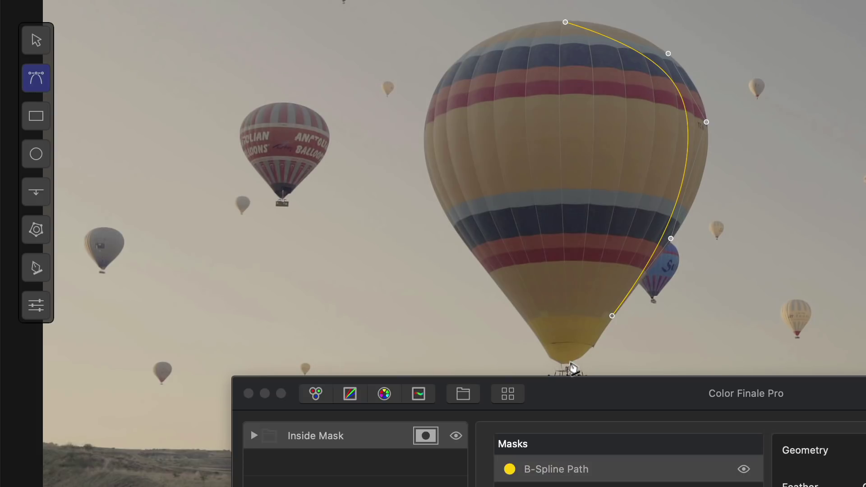
pyautogui.click(570, 361)
pyautogui.click(556, 360)
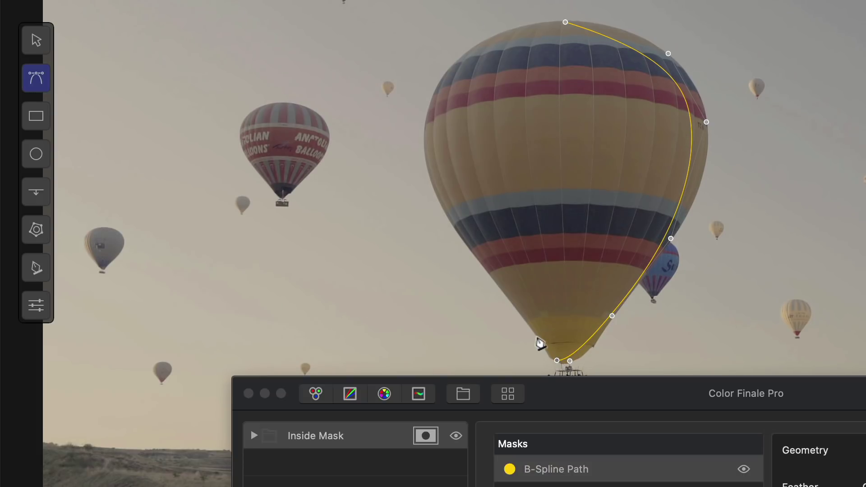
pyautogui.click(531, 326)
pyautogui.click(483, 264)
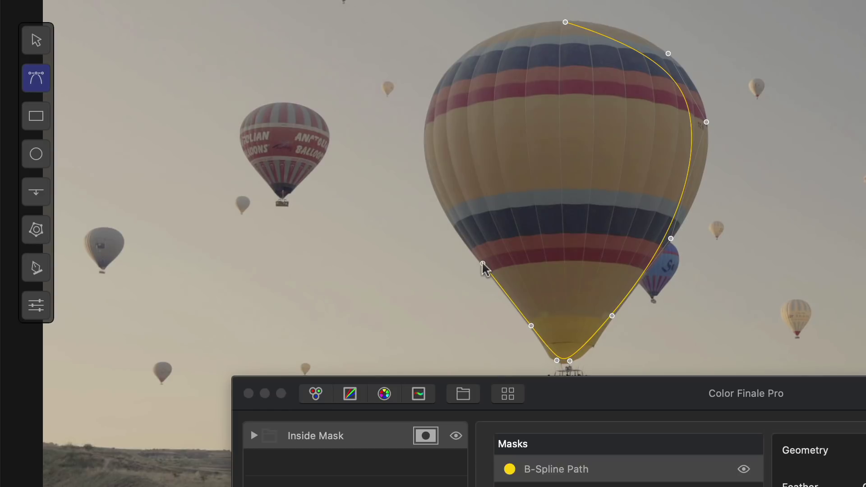
pyautogui.click(430, 180)
pyautogui.click(439, 79)
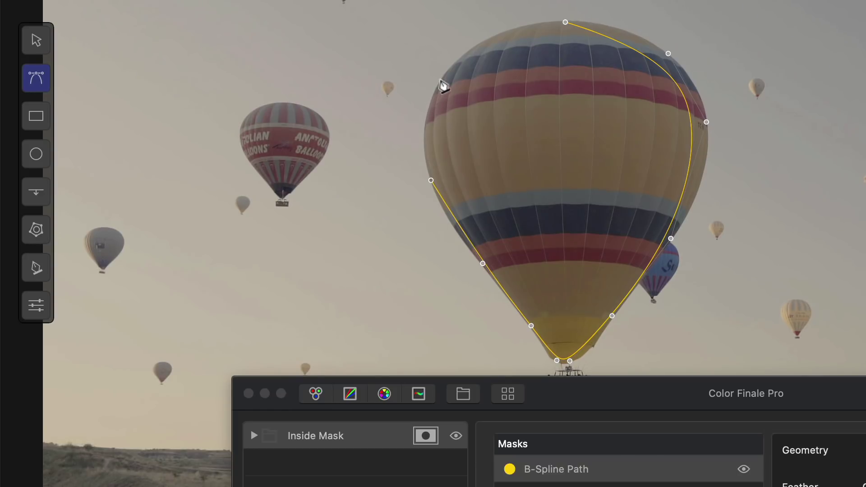
pyautogui.click(499, 32)
pyautogui.click(564, 21)
# Adjust the spline points outward so the mask fully covers the balloon
pyautogui.moveTo(565, 22); pyautogui.dragTo(574, 11)
pyautogui.moveTo(667, 54); pyautogui.dragTo(683, 47)
pyautogui.moveTo(706, 121); pyautogui.dragTo(723, 148)
pyautogui.moveTo(670, 238); pyautogui.dragTo(674, 243)
pyautogui.moveTo(570, 361); pyautogui.dragTo(551, 365)
pyautogui.moveTo(431, 179); pyautogui.dragTo(417, 181)
pyautogui.moveTo(499, 32); pyautogui.dragTo(498, 32)
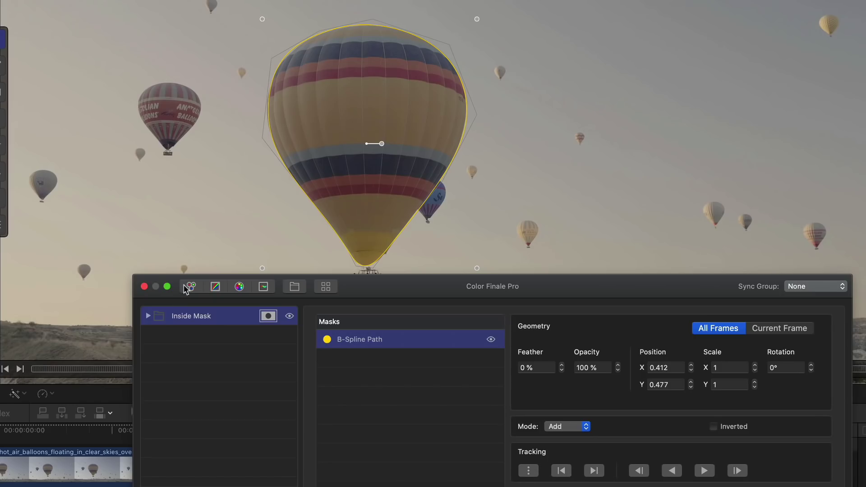
# Add a Color Wheels layer inside Inside Mask with lowered lift to darken the balloon
pyautogui.click(189, 287)
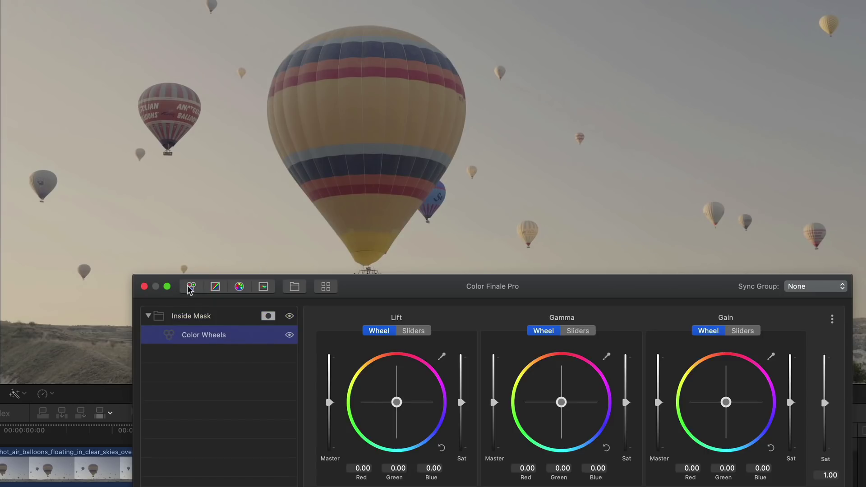
pyautogui.moveTo(329, 403); pyautogui.dragTo(329, 409)
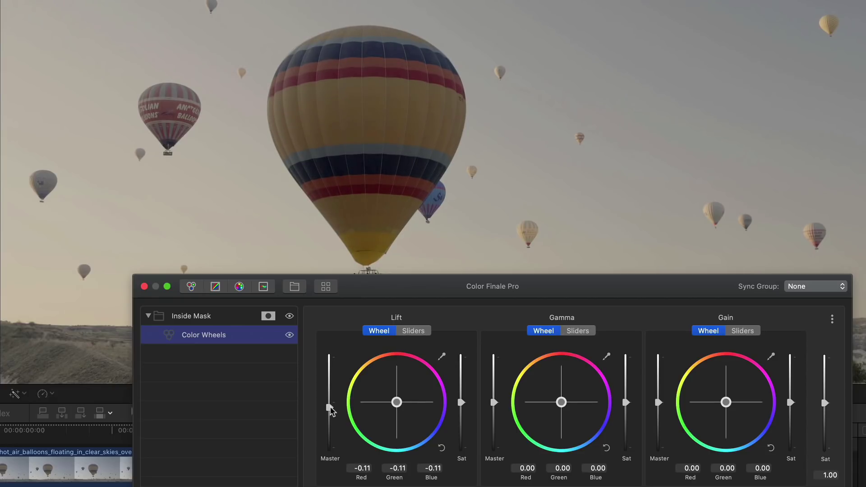
pyautogui.click(231, 377)
# Add a new group below Color Wheels named 'Outside Mask'
pyautogui.click(294, 286)
pyautogui.moveTo(171, 315); pyautogui.dragTo(197, 358)
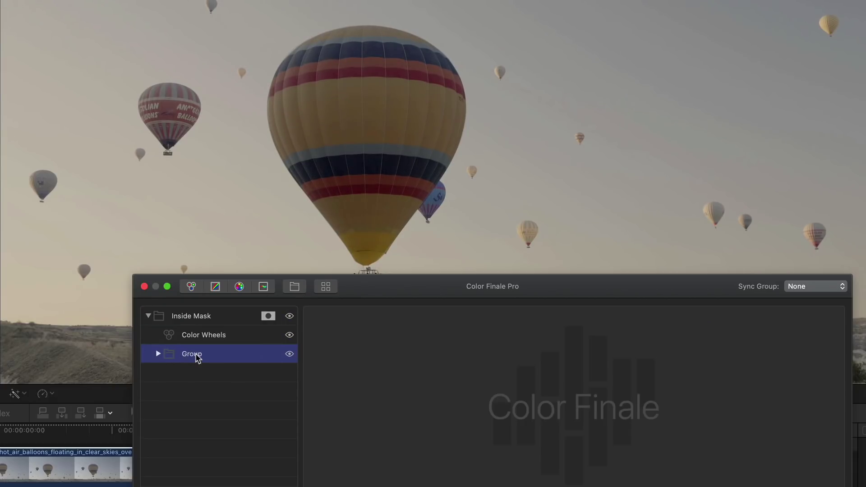
pyautogui.doubleClick(197, 358)
pyautogui.write('Outside Mask')
pyautogui.press('Return')
# Add a Curves layer inside Outside Mask and invert its parent mask
pyautogui.click(215, 286)
pyautogui.moveTo(366, 288); pyautogui.dragTo(366, 230)
pyautogui.rightClick(254, 297)
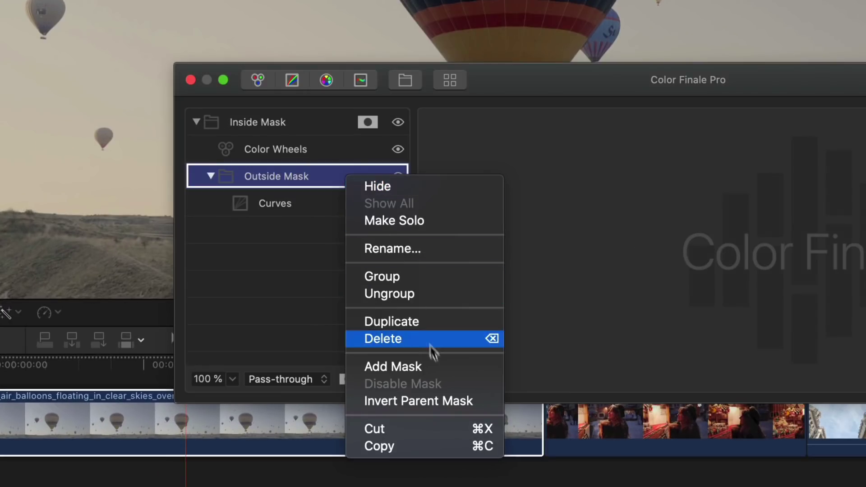
pyautogui.click(431, 407)
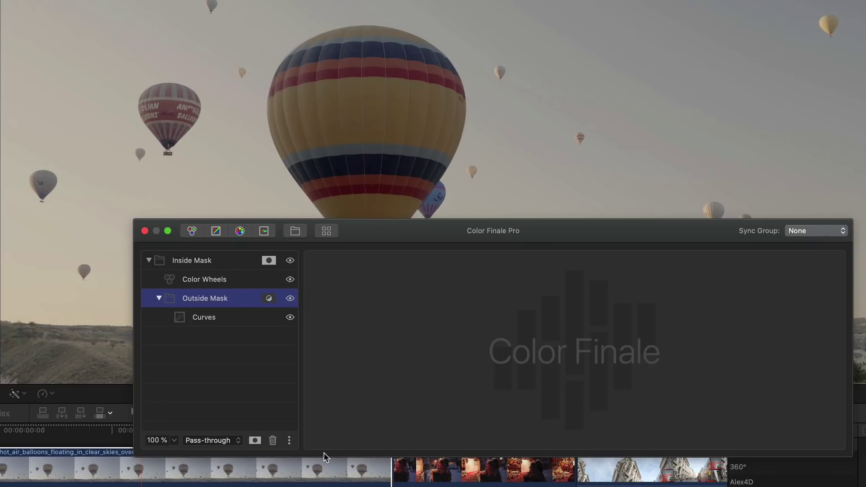
# Lower the red and green curves to tint blue, limited by an angled Edge mask on the sky
pyautogui.click(252, 318)
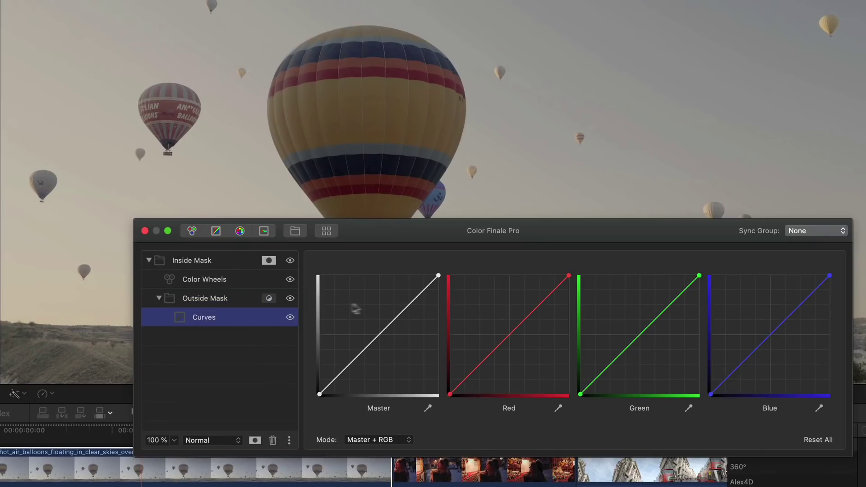
pyautogui.moveTo(568, 275); pyautogui.dragTo(591, 326)
pyautogui.moveTo(699, 275); pyautogui.dragTo(716, 301)
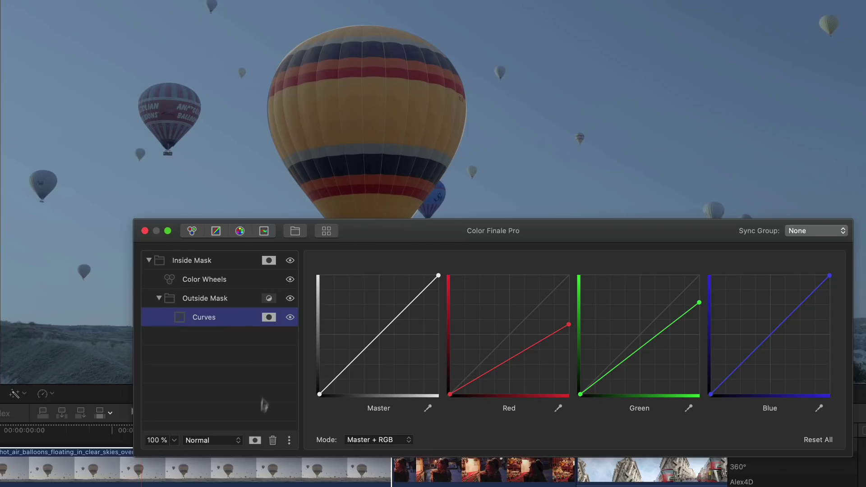
pyautogui.click(268, 317)
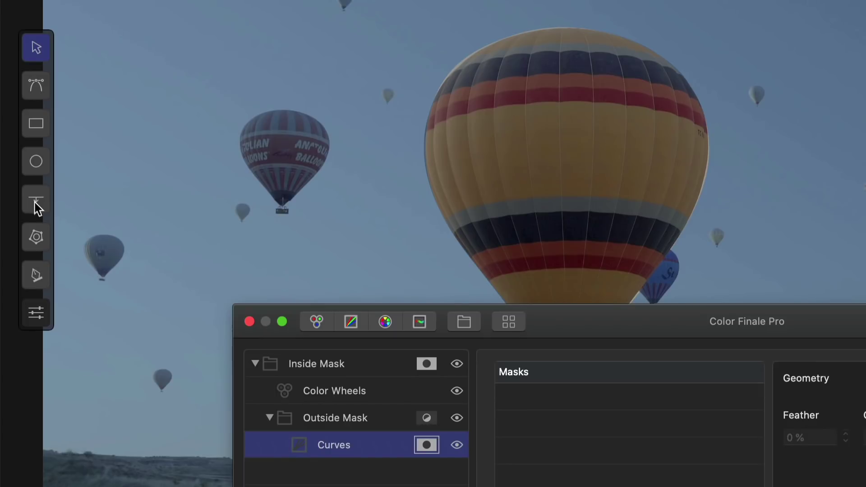
pyautogui.click(1, 144)
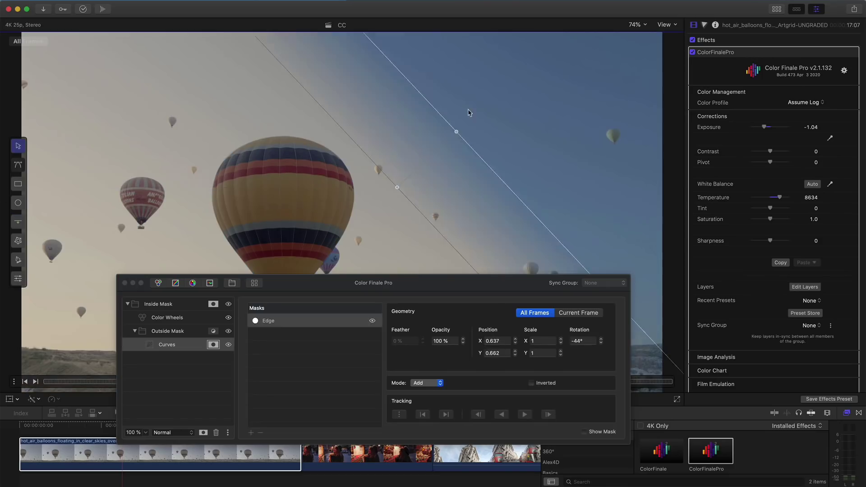
pyautogui.moveTo(455, 126); pyautogui.dragTo(437, 102)
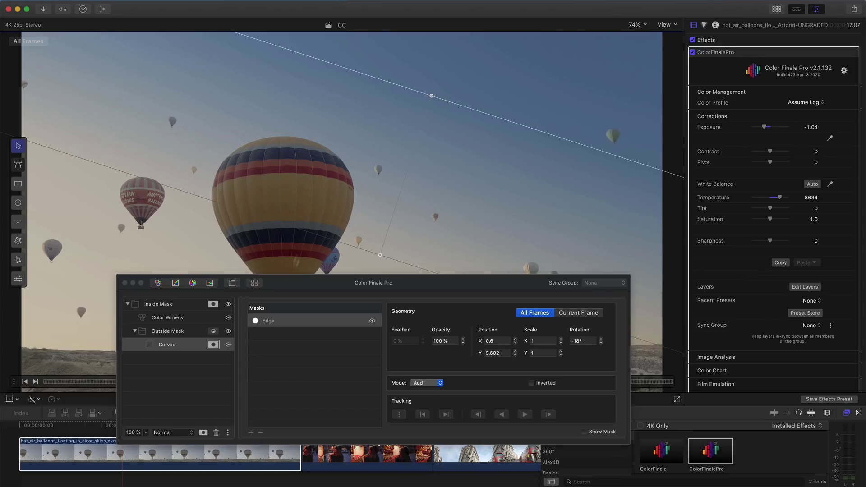
# Toggle the Curves, Color Wheels and Inside Mask layers off and on to compare the grade
pyautogui.click(229, 346)
pyautogui.click(228, 345)
pyautogui.click(229, 335)
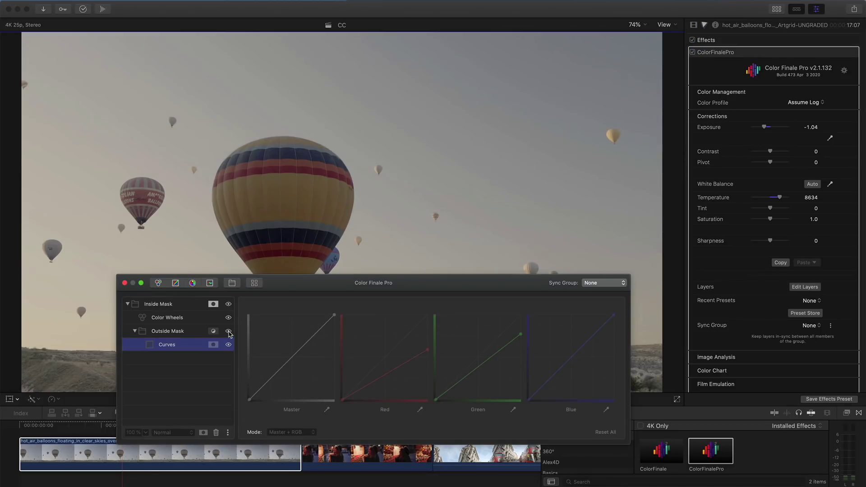
pyautogui.click(229, 335)
pyautogui.click(229, 318)
pyautogui.click(229, 318)
pyautogui.click(228, 304)
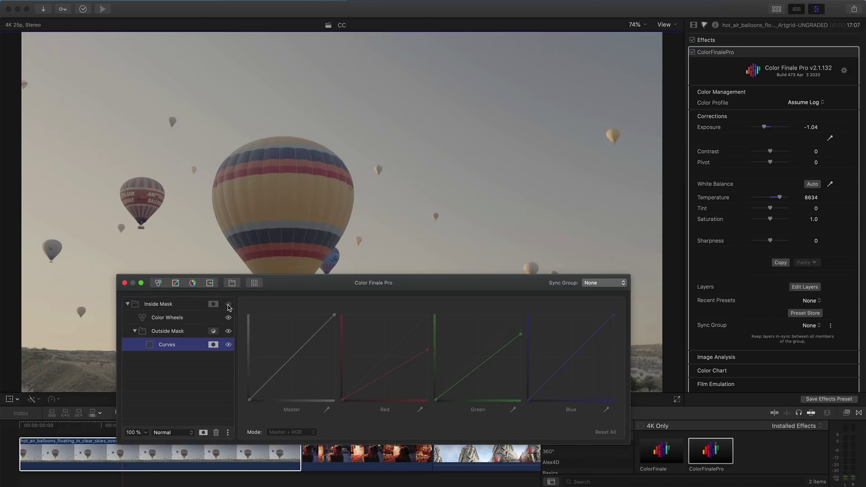
pyautogui.click(228, 305)
# Close the Color Finale Pro layer window and toggle the whole effect off and on
pyautogui.click(125, 283)
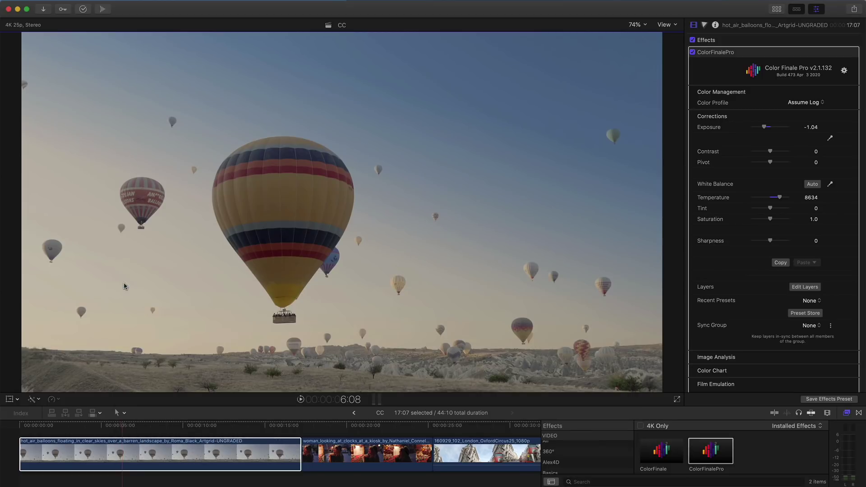
pyautogui.click(692, 52)
pyautogui.click(693, 52)
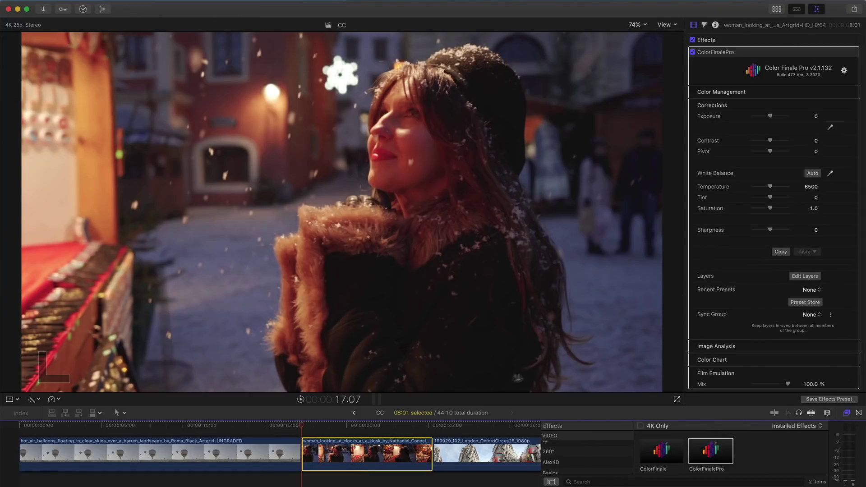
# Add a Color Wheels layer named 'Remove Color' in the layer editor
pyautogui.click(800, 280)
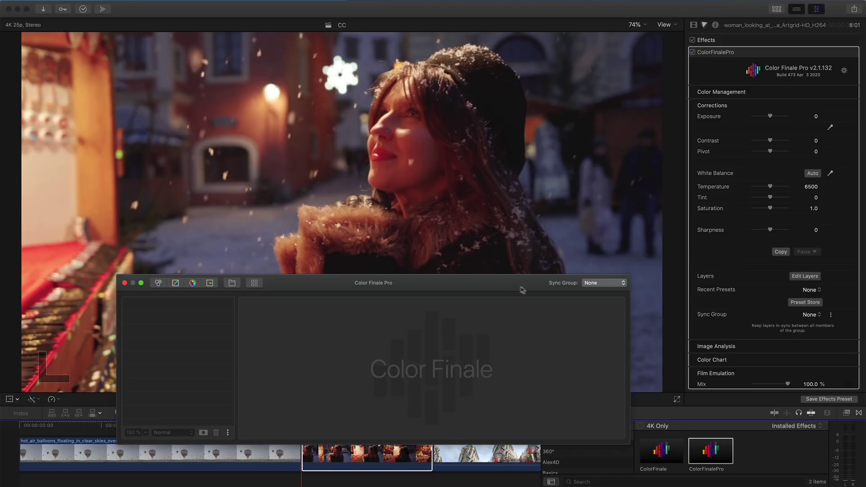
pyautogui.moveTo(522, 289); pyautogui.dragTo(566, 271)
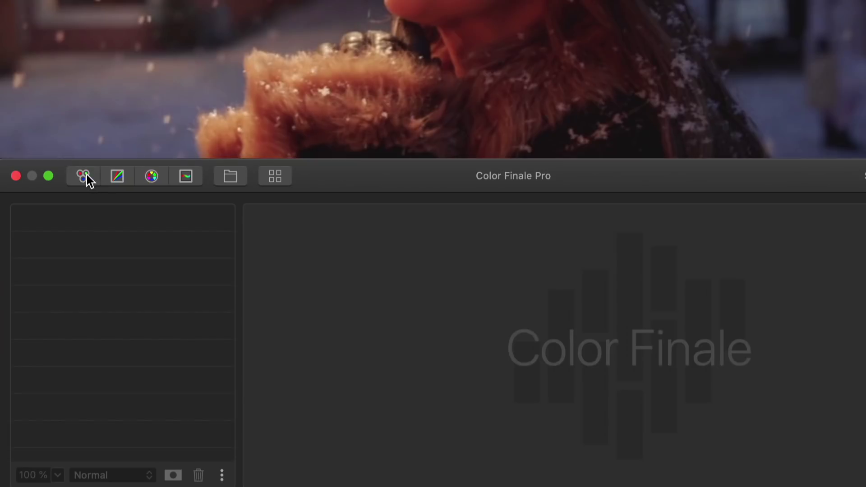
pyautogui.click(218, 267)
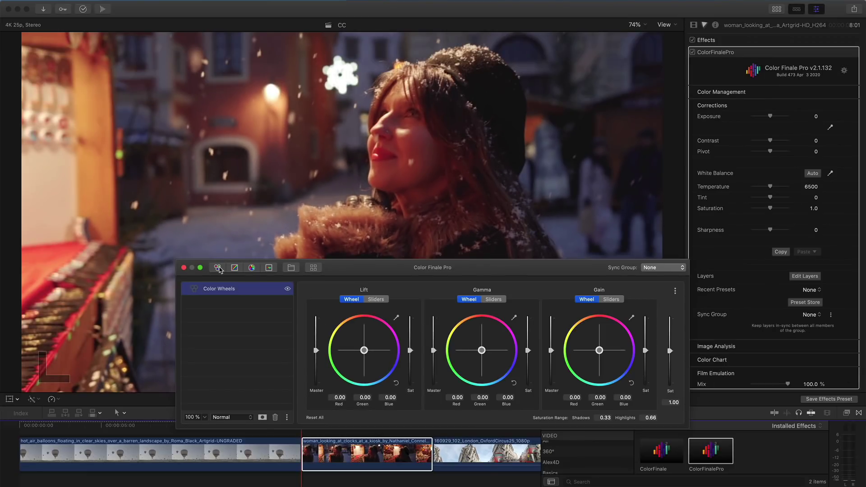
pyautogui.doubleClick(220, 289)
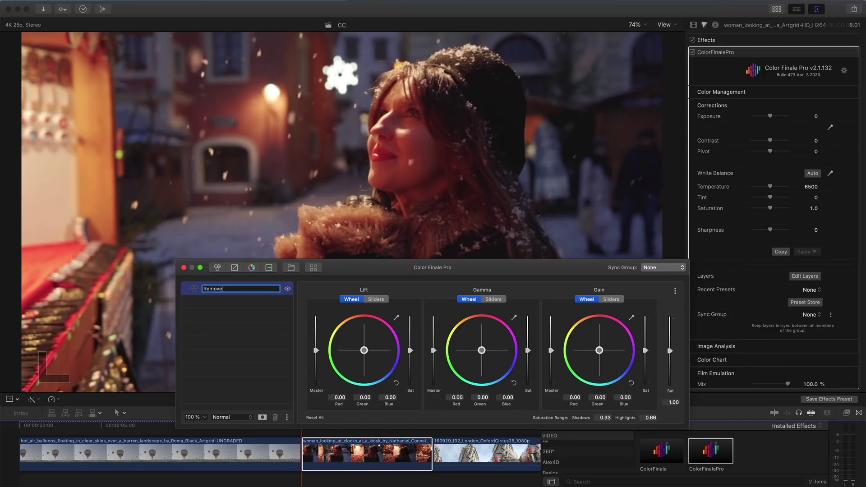
pyautogui.write('Remove Color')
pyautogui.press('Return')
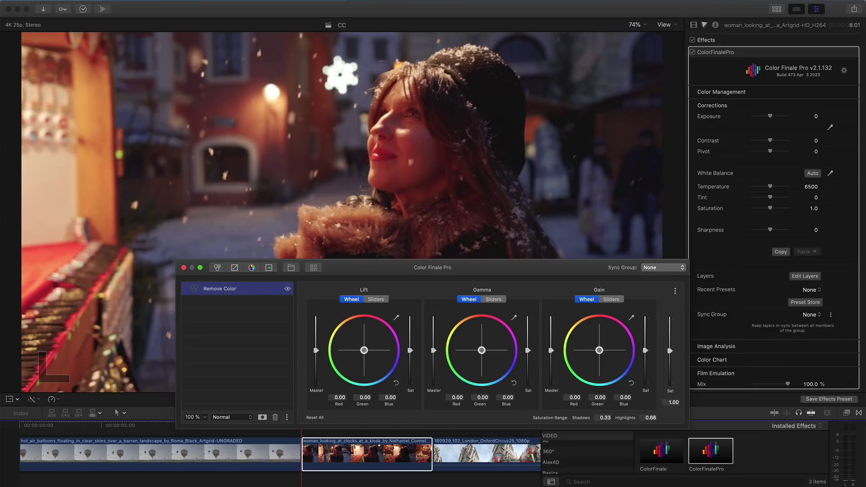
pyautogui.click(234, 303)
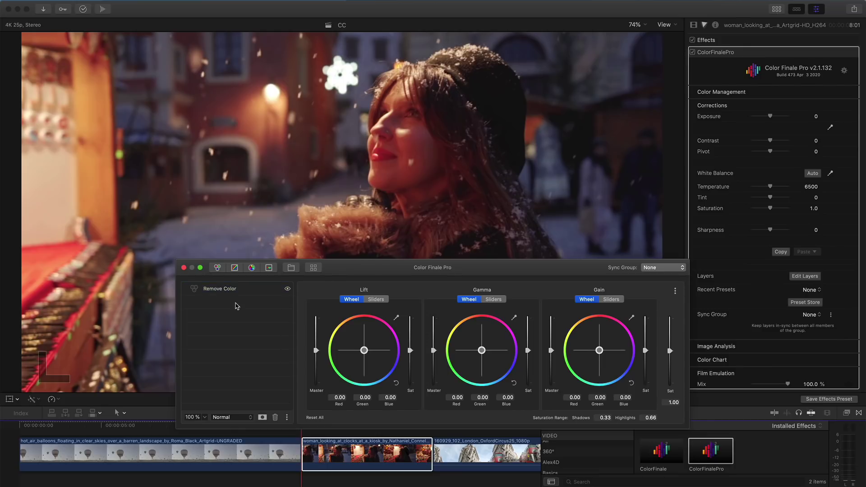
# Add two nested group layers named 'Tone One' and 'Tone Two'
pyautogui.click(291, 269)
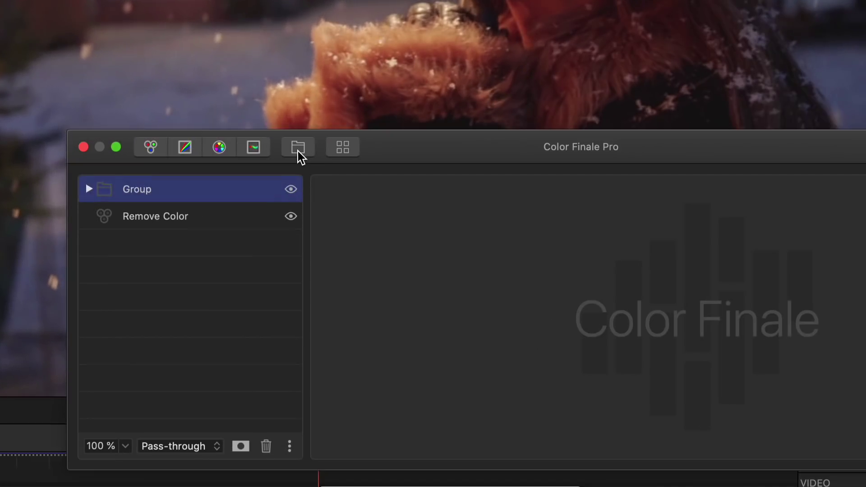
pyautogui.click(88, 189)
pyautogui.doubleClick(133, 189)
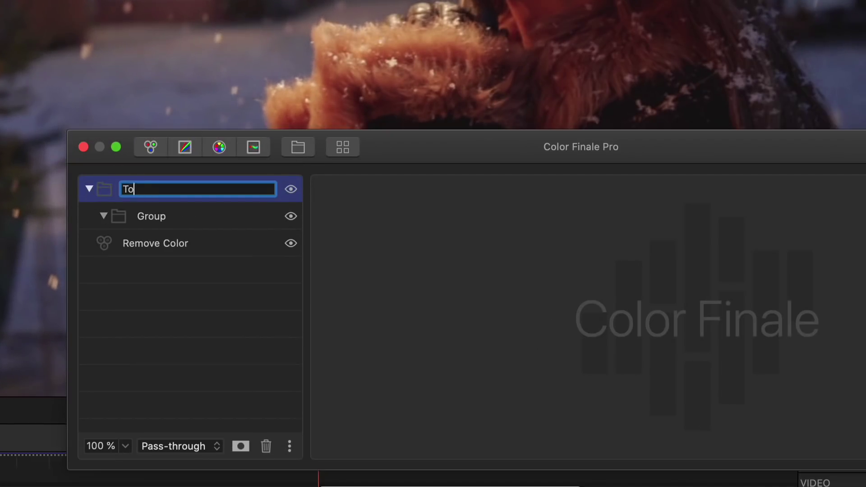
pyautogui.write('Tone One')
pyautogui.click(152, 218)
pyautogui.doubleClick(152, 217)
pyautogui.write('Tone Two')
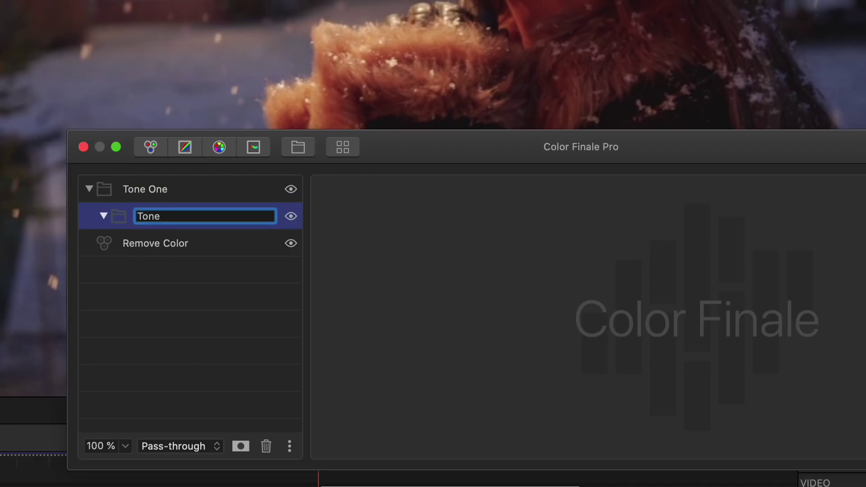
pyautogui.press('Return')
pyautogui.click(183, 245)
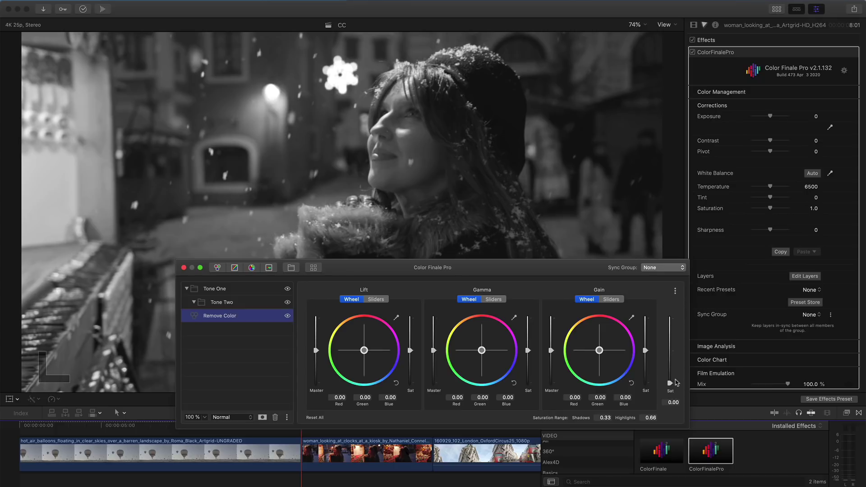
# Add an Image Mask to the Tone One group
pyautogui.click(276, 290)
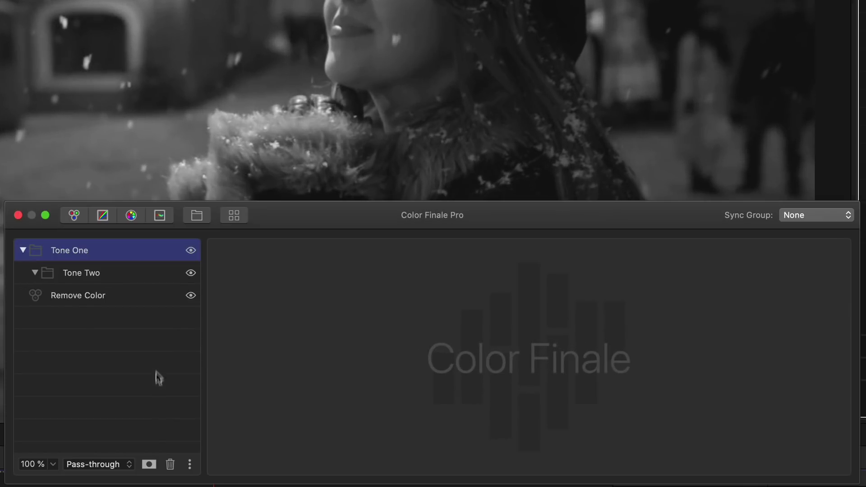
pyautogui.click(165, 251)
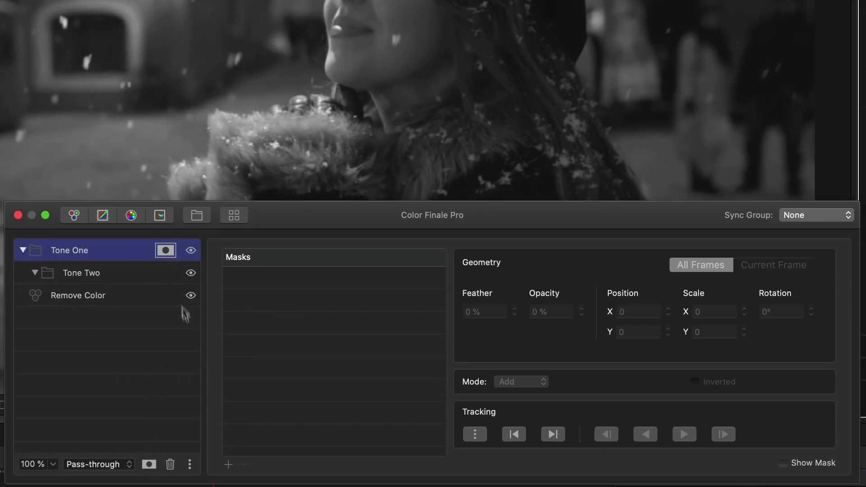
pyautogui.click(229, 464)
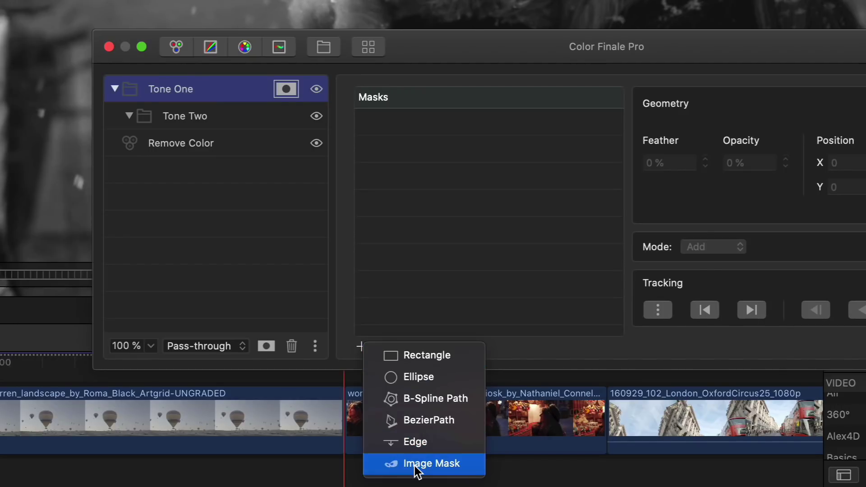
pyautogui.click(415, 464)
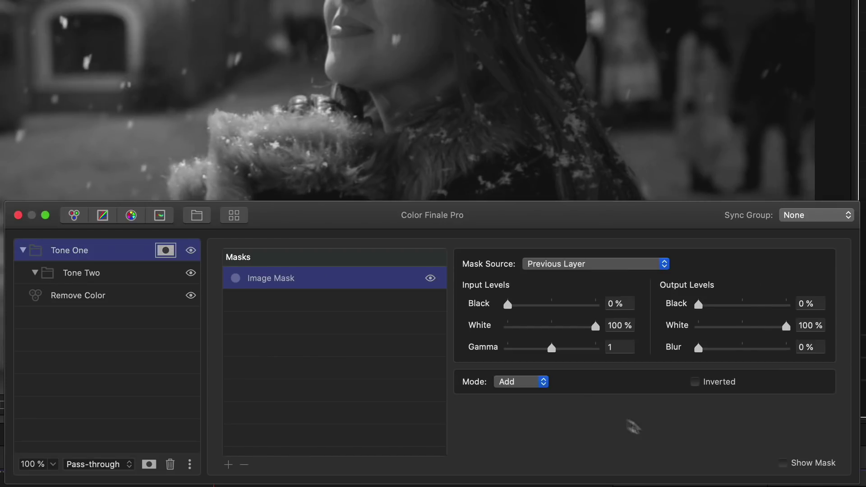
# Set the image mask's input white to 85% and black to about 19%, then add Curves inside Tone One
pyautogui.click(783, 463)
pyautogui.moveTo(595, 326); pyautogui.dragTo(582, 325)
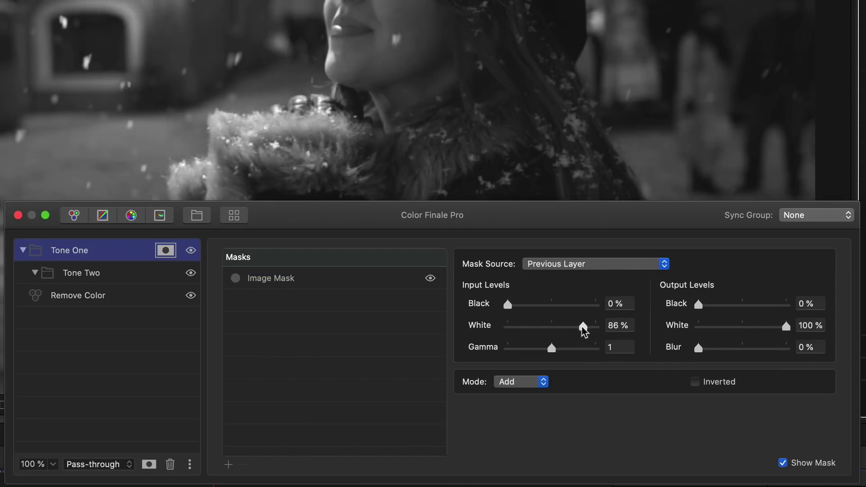
pyautogui.moveTo(508, 305); pyautogui.dragTo(513, 306)
pyautogui.moveTo(521, 430); pyautogui.dragTo(527, 432)
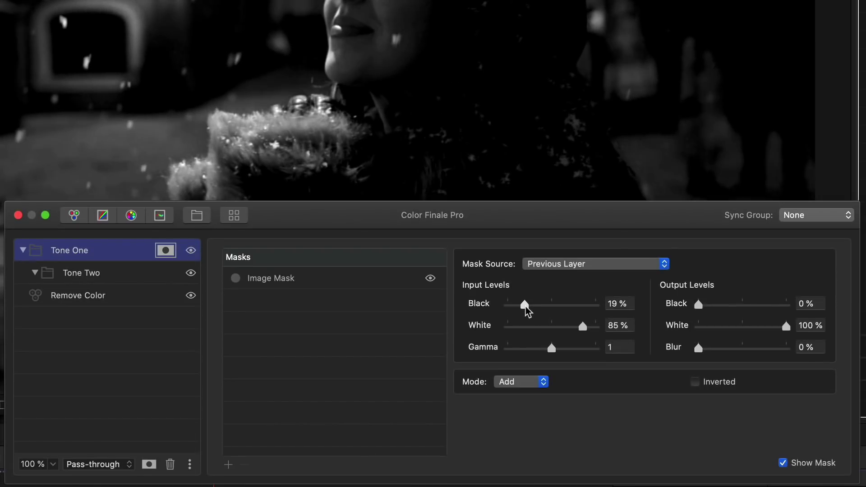
pyautogui.click(783, 463)
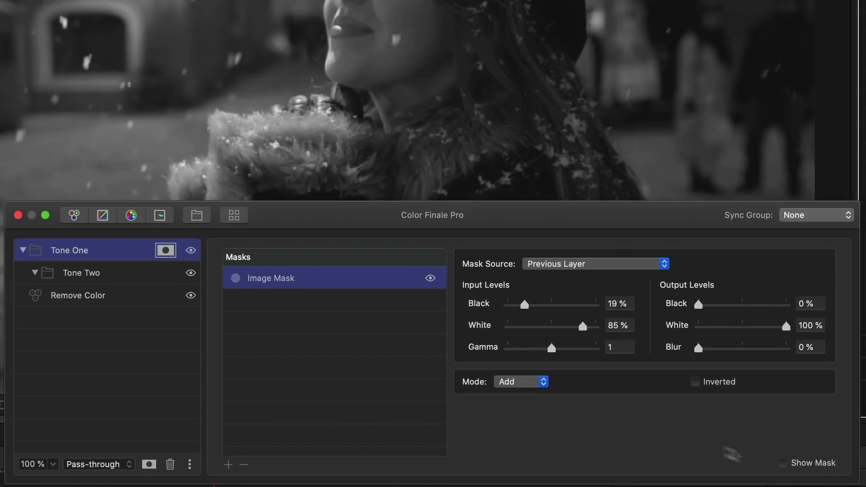
pyautogui.click(102, 215)
# Pull the blue curve down, lower green slightly and boost red for an amber-golden tint
pyautogui.moveTo(831, 268); pyautogui.dragTo(852, 405)
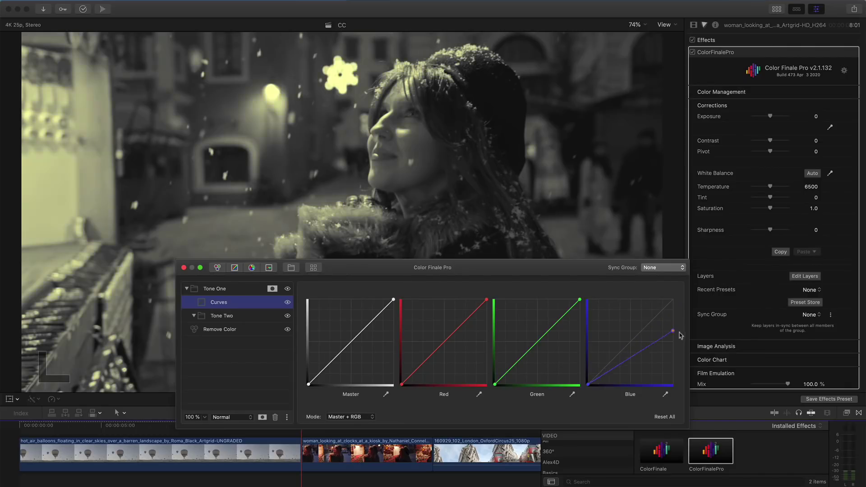
pyautogui.moveTo(580, 300); pyautogui.dragTo(589, 315)
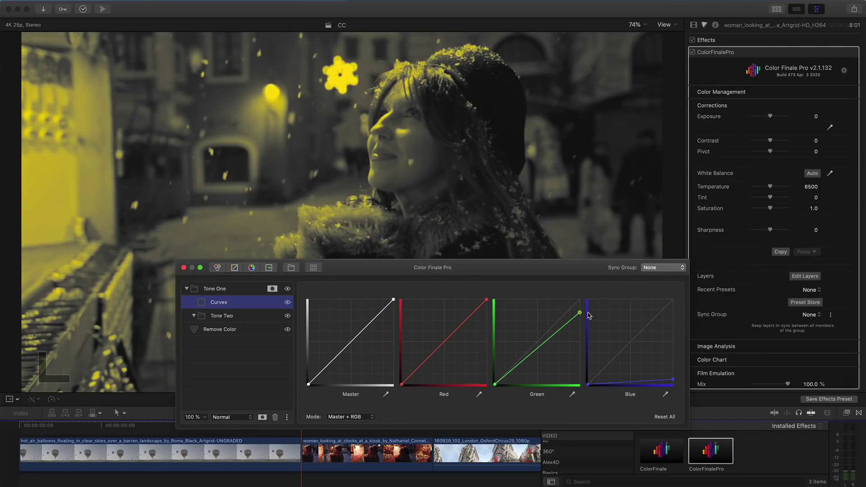
pyautogui.moveTo(485, 301)
pyautogui.mouseDown()
pyautogui.moveTo(460, 299)
pyautogui.moveTo(468, 299)
pyautogui.mouseUp()
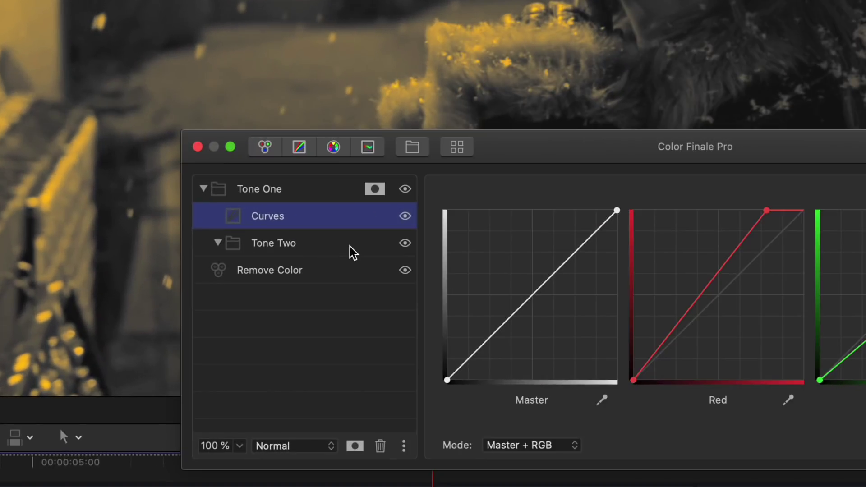
# Add a Curves layer inside Tone Two and set Tone Two to Invert Parent Mask
pyautogui.click(259, 317)
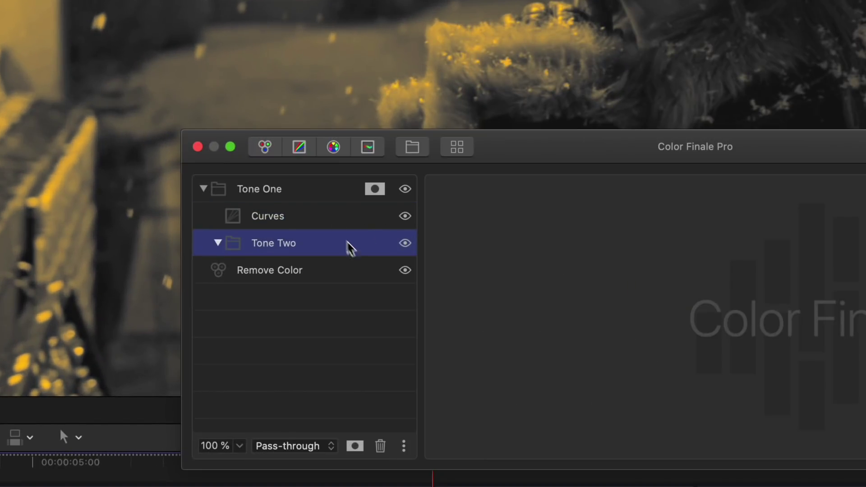
pyautogui.click(300, 148)
pyautogui.click(367, 251)
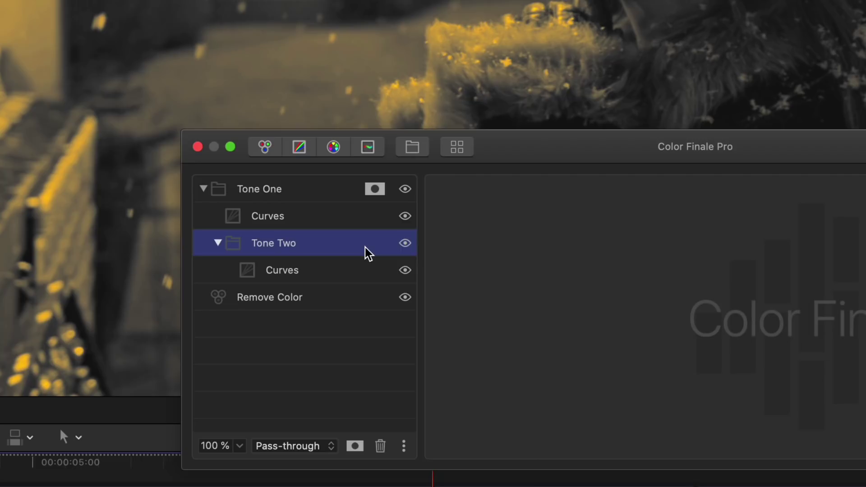
pyautogui.rightClick(366, 252)
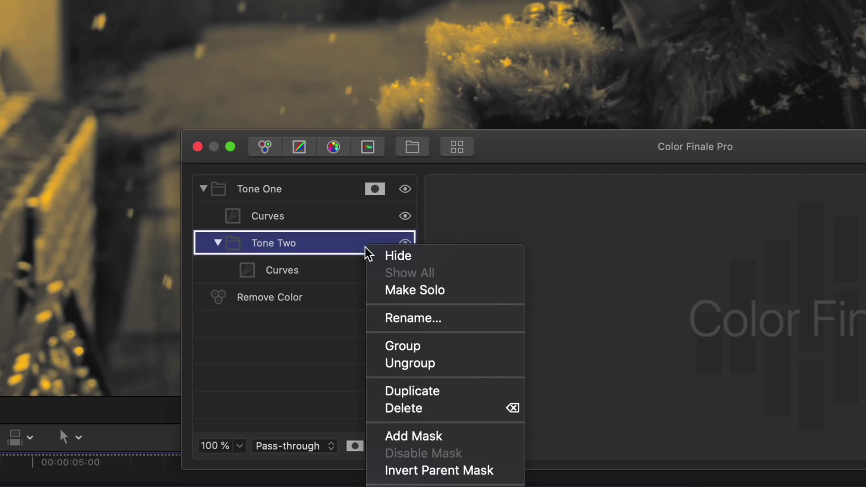
pyautogui.click(443, 470)
# Pull the red curve down for teal shadows, then close the editor and play the clip
pyautogui.click(352, 271)
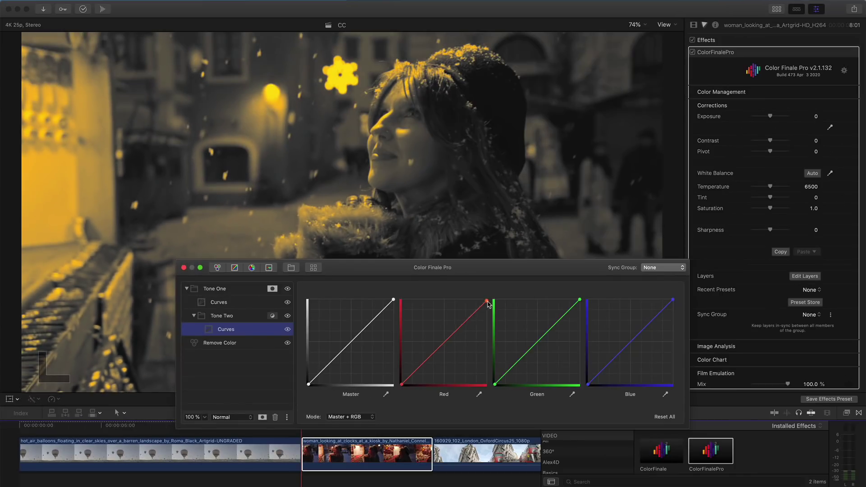
pyautogui.moveTo(802, 210); pyautogui.dragTo(838, 327)
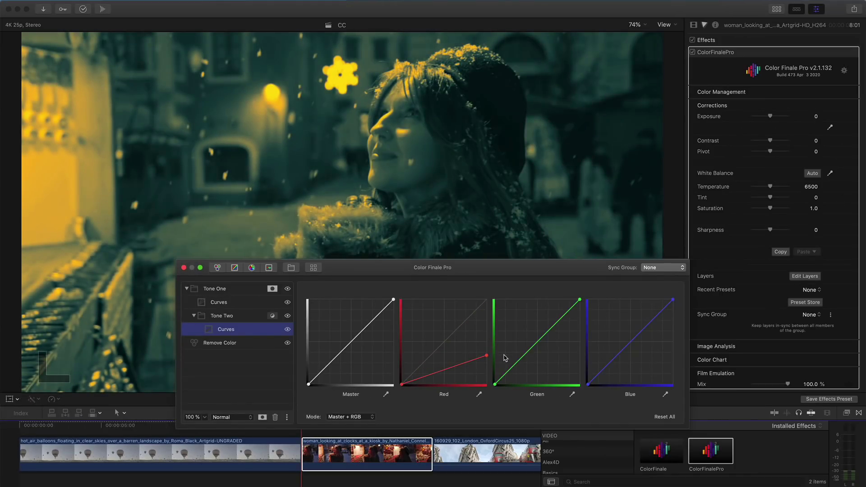
pyautogui.click(183, 268)
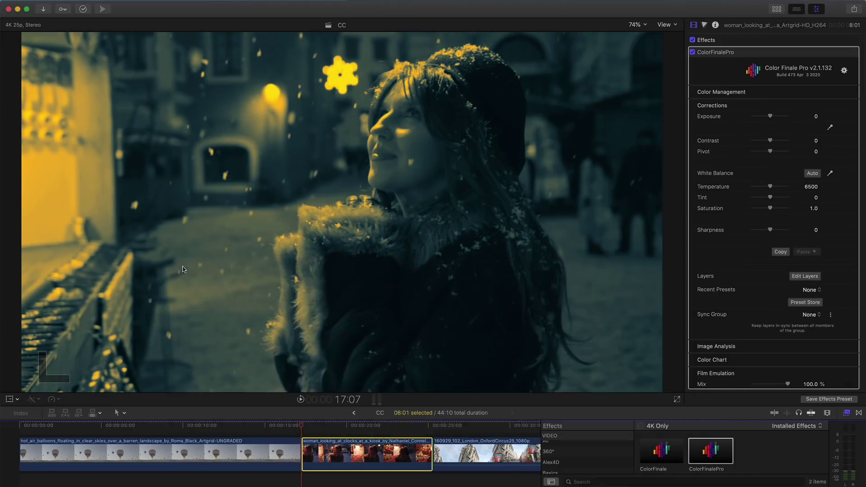
pyautogui.press('space')
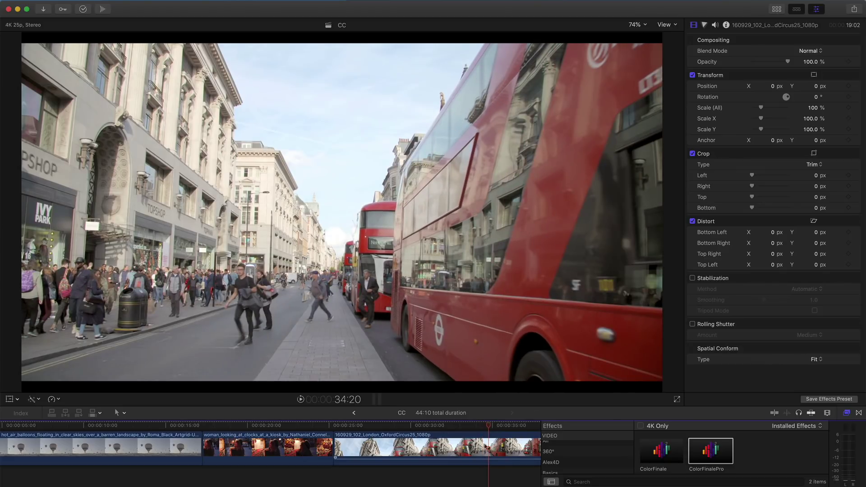
# Apply Color Finale Pro to the London street clip with the color profile at Assume Video
pyautogui.click(488, 448)
pyautogui.moveTo(711, 449); pyautogui.dragTo(496, 449)
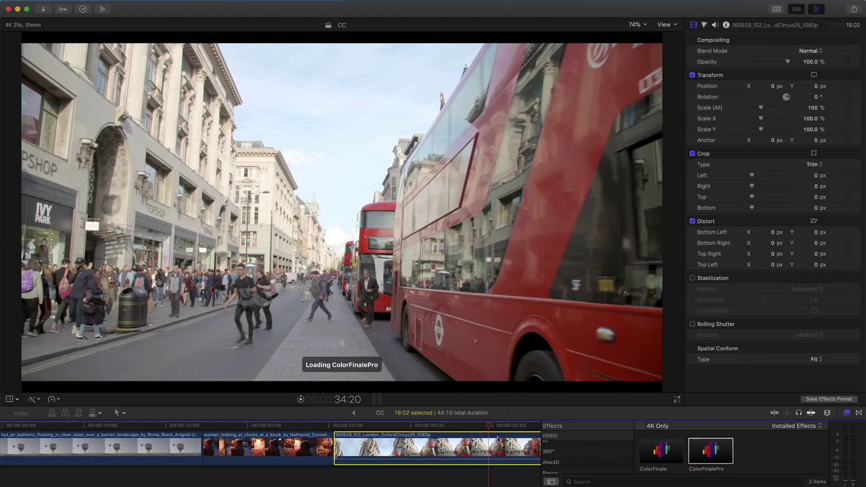
pyautogui.click(846, 412)
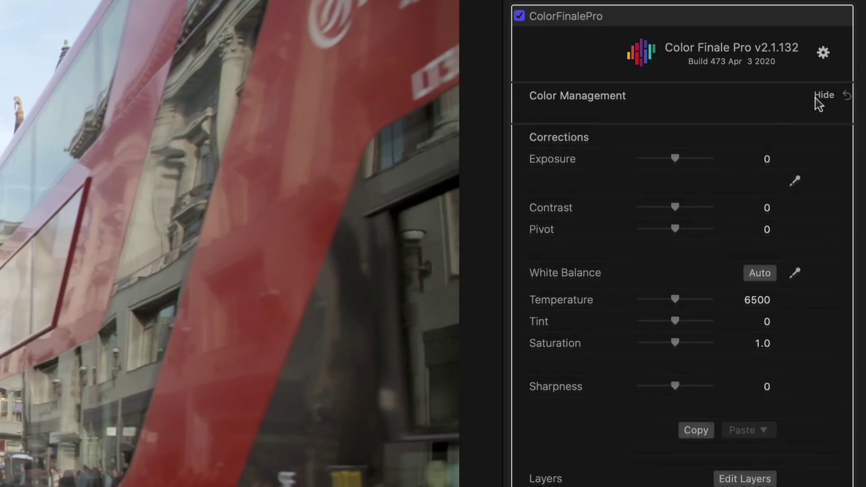
pyautogui.click(842, 92)
pyautogui.click(812, 101)
pyautogui.click(758, 116)
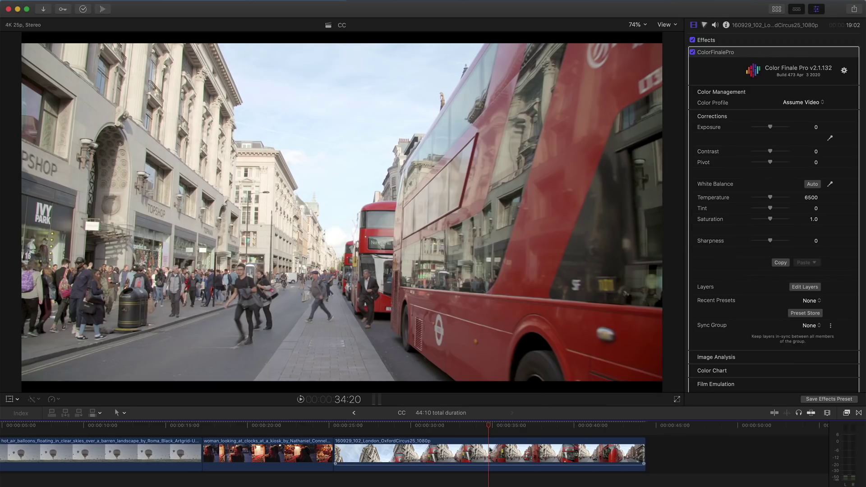
# Add an Image Mask to the Color Wheels layer and blur it to 9%
pyautogui.click(805, 286)
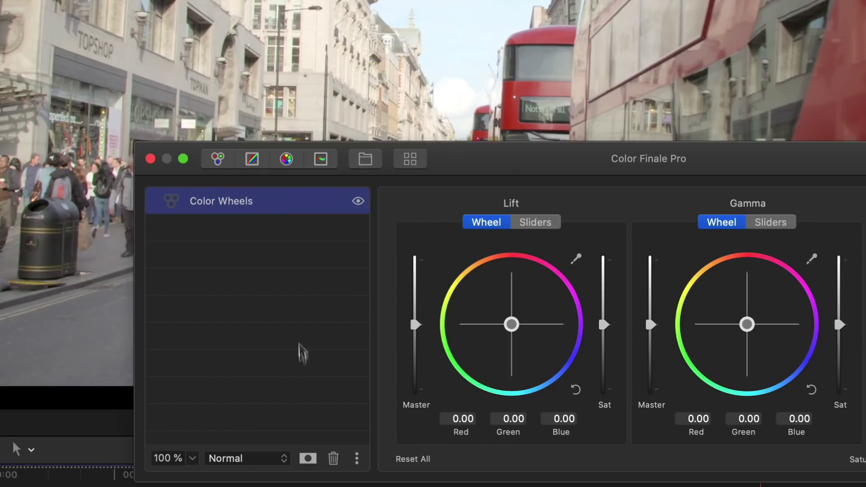
pyautogui.click(307, 458)
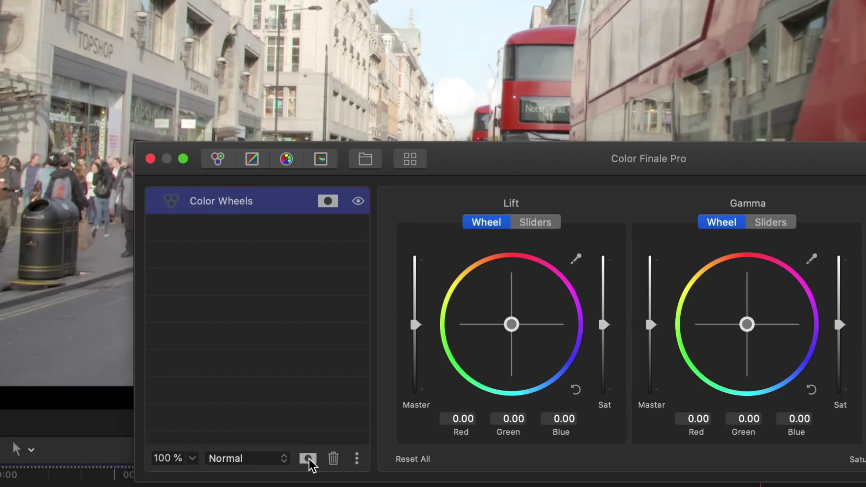
pyautogui.click(327, 200)
pyautogui.click(402, 459)
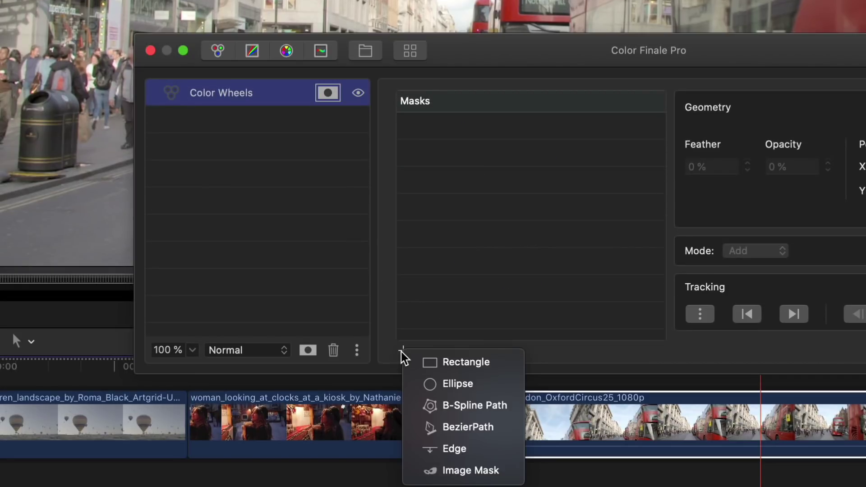
pyautogui.click(458, 470)
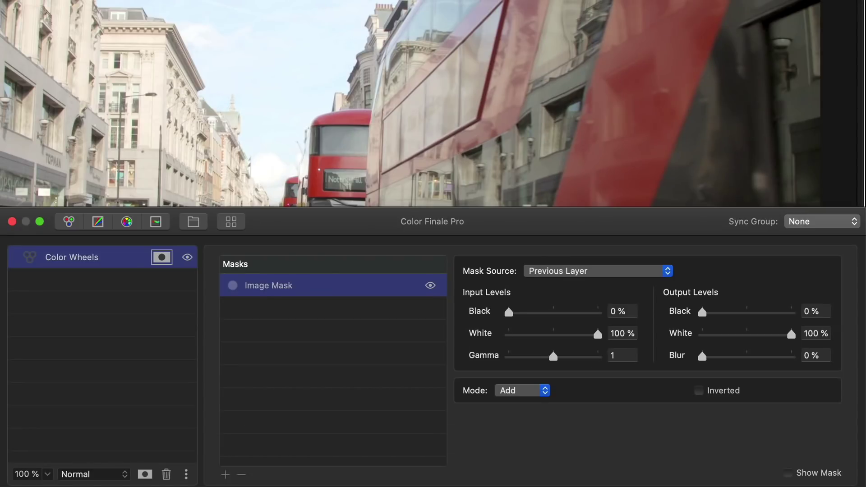
pyautogui.click(787, 473)
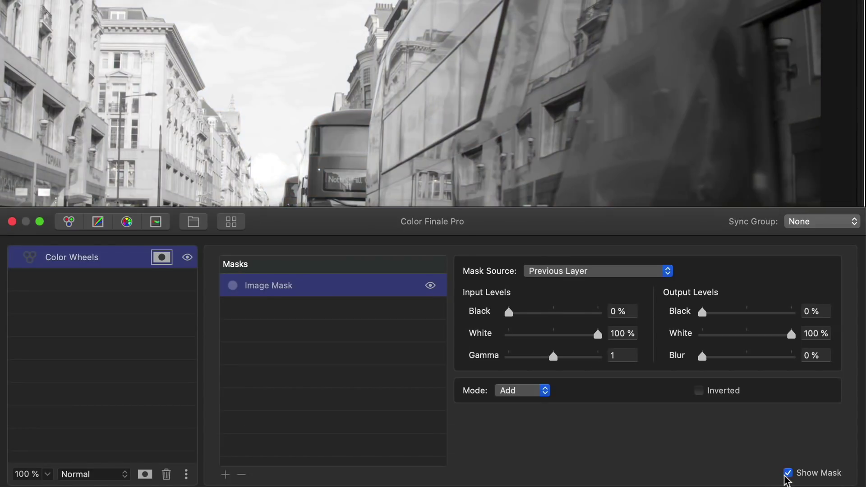
pyautogui.moveTo(702, 356); pyautogui.dragTo(715, 359)
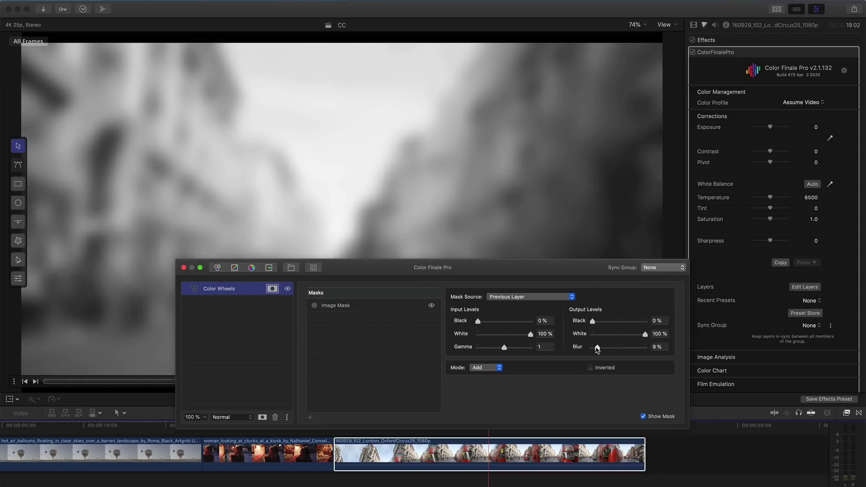
# Lower the first Color Wheels layer's lift and toggle the layer to compare
pyautogui.click(643, 416)
pyautogui.click(272, 288)
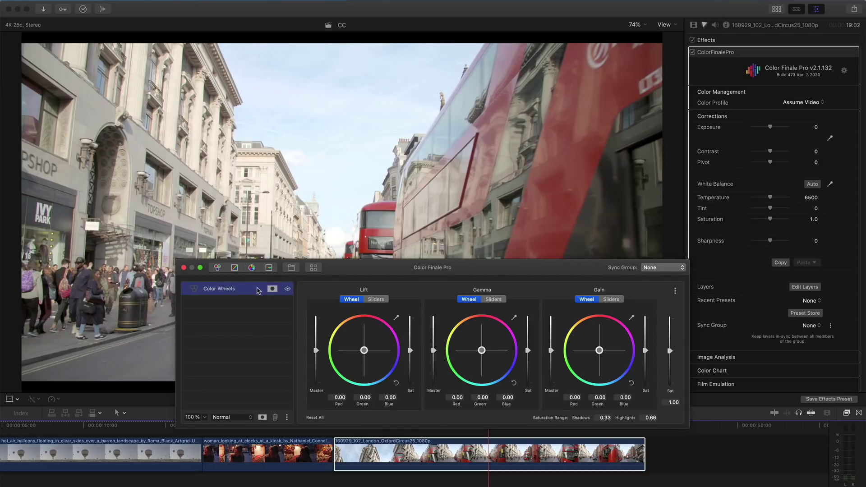
pyautogui.moveTo(396, 419); pyautogui.dragTo(395, 446)
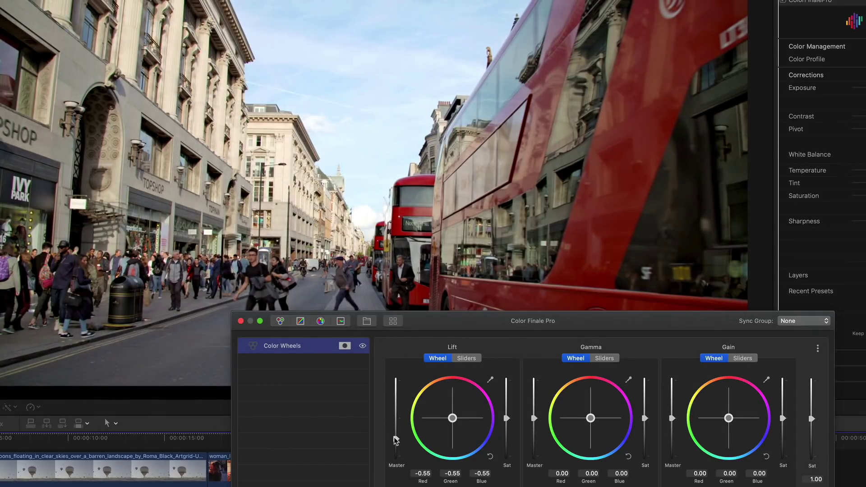
pyautogui.click(344, 345)
pyautogui.click(344, 346)
pyautogui.click(362, 346)
pyautogui.click(362, 346)
pyautogui.click(362, 345)
pyautogui.click(362, 346)
# Add a second Color Wheels layer with lift darkened to about -0.61, comparing visibility
pyautogui.click(280, 323)
pyautogui.click(362, 362)
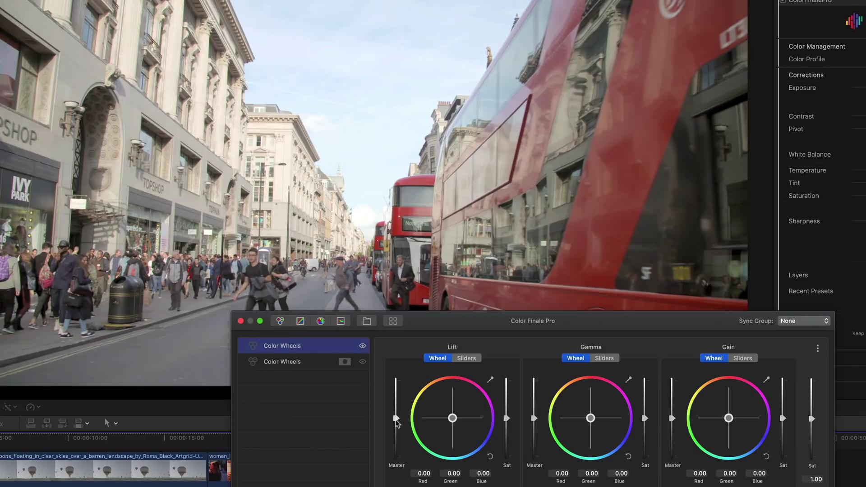
pyautogui.moveTo(396, 418); pyautogui.dragTo(396, 441)
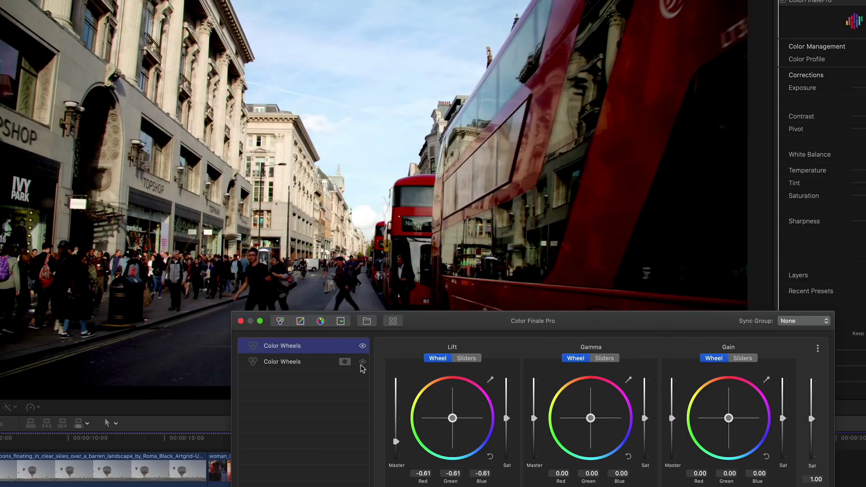
pyautogui.click(362, 346)
pyautogui.click(362, 362)
pyautogui.click(361, 361)
pyautogui.click(362, 362)
pyautogui.click(362, 361)
# Tint the second layer's shadows toward blue (Lift -0.59/-0.64/-1.00) and play back
pyautogui.click(319, 361)
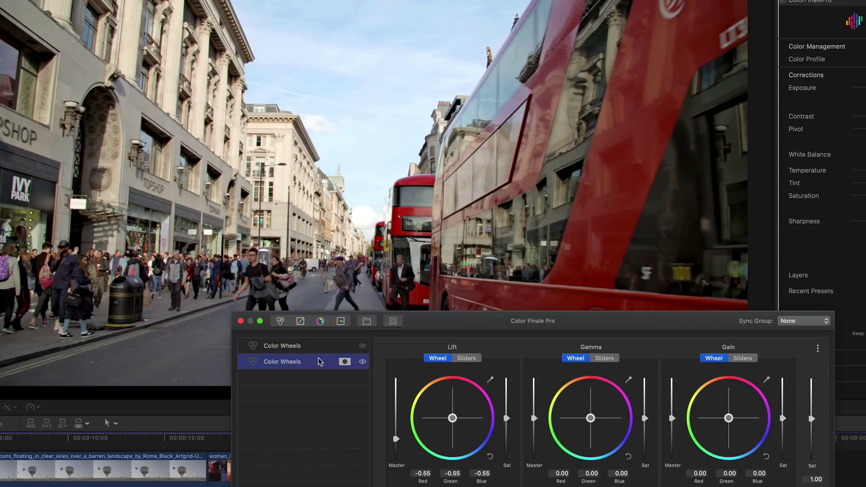
pyautogui.moveTo(453, 420); pyautogui.dragTo(387, 384)
pyautogui.moveTo(437, 411); pyautogui.dragTo(411, 373)
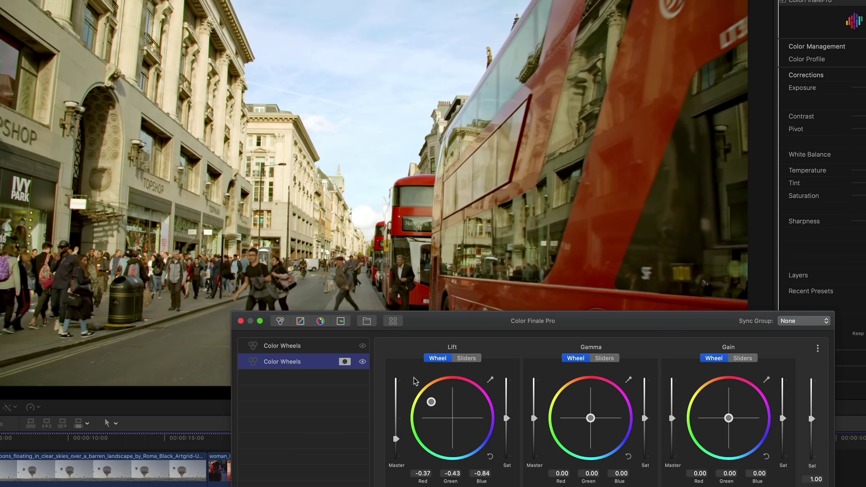
pyautogui.click(408, 440)
pyautogui.press('space')
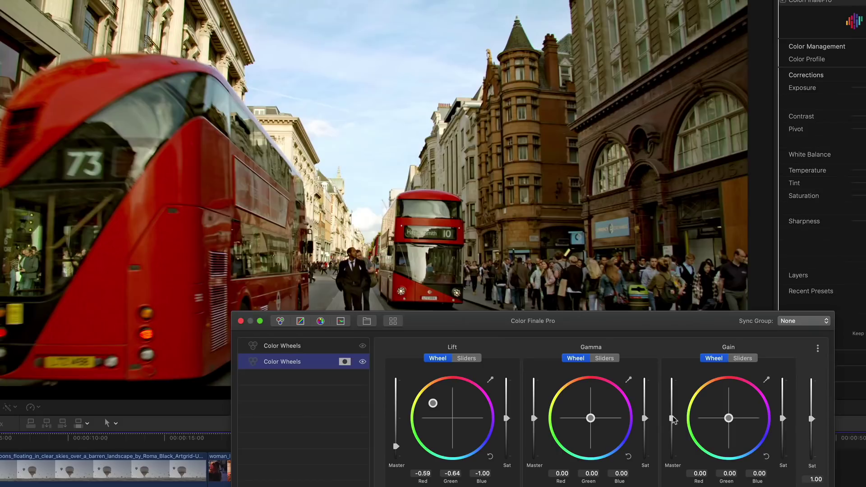
# Lower Gain to -0.16 and toggle the Color Finale effect to compare
pyautogui.moveTo(672, 420); pyautogui.dragTo(672, 425)
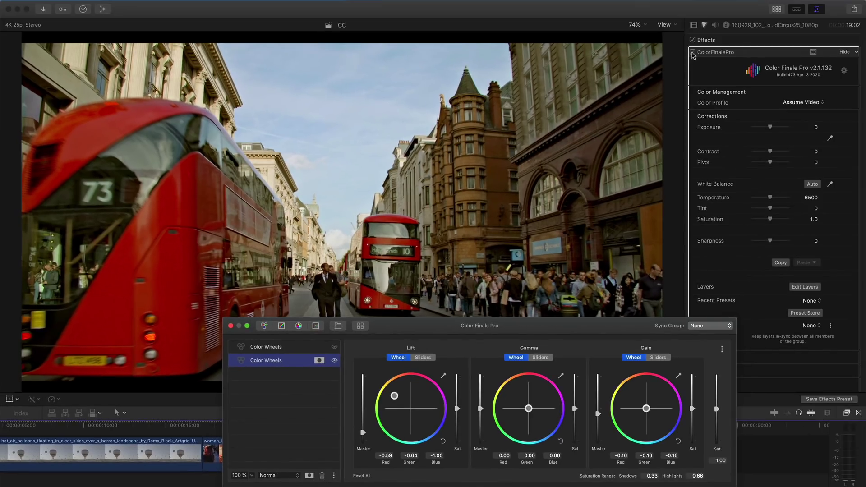
pyautogui.click(782, 2)
pyautogui.click(782, 2)
pyautogui.click(692, 53)
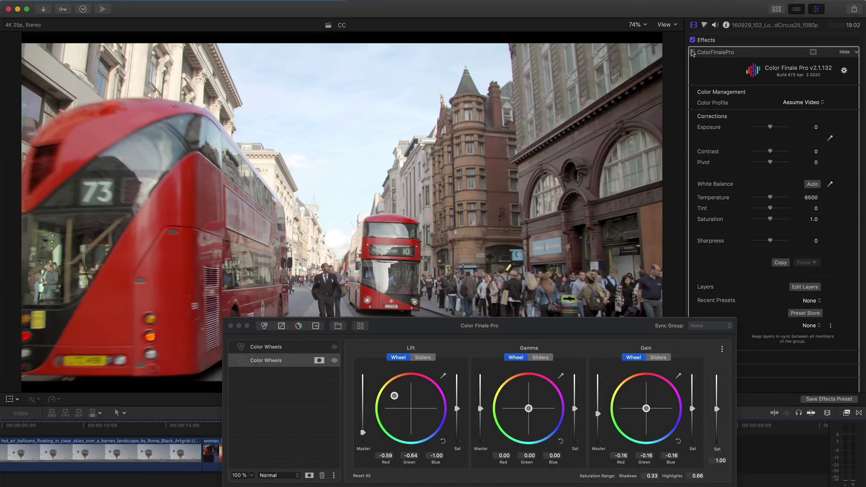
pyautogui.click(692, 52)
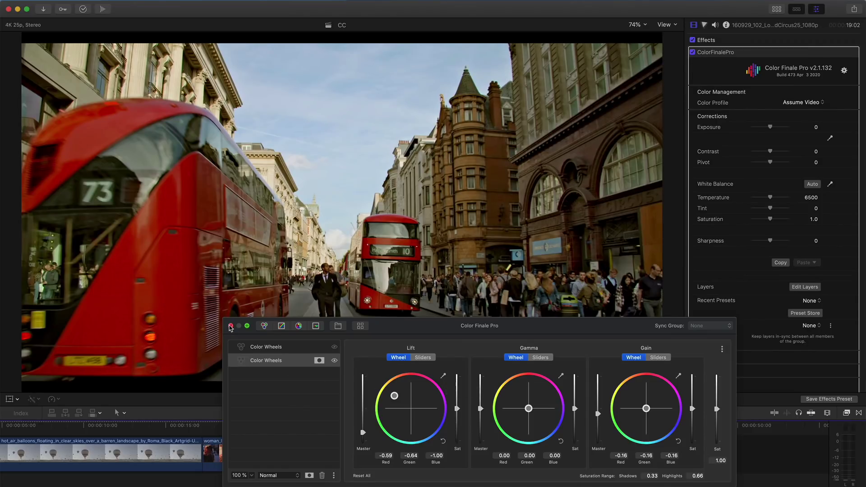
# Try Sharpness values against the RGB Parade scopes, settling on -9
pyautogui.click(231, 326)
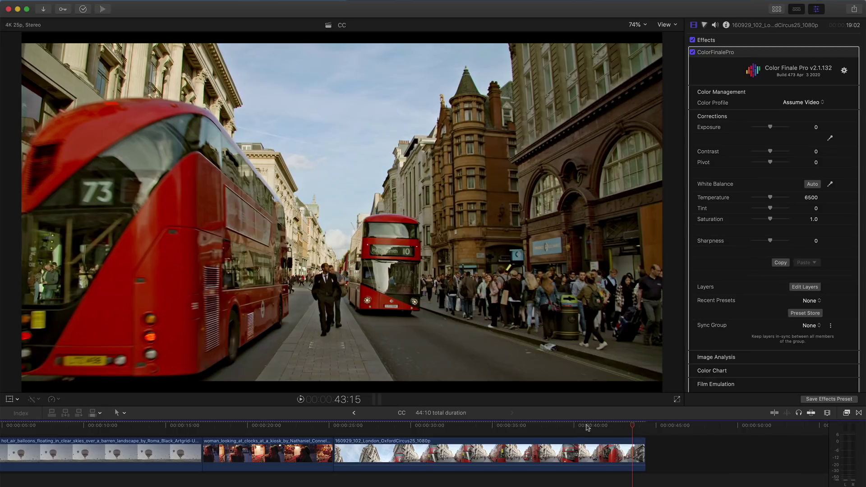
pyautogui.click(612, 426)
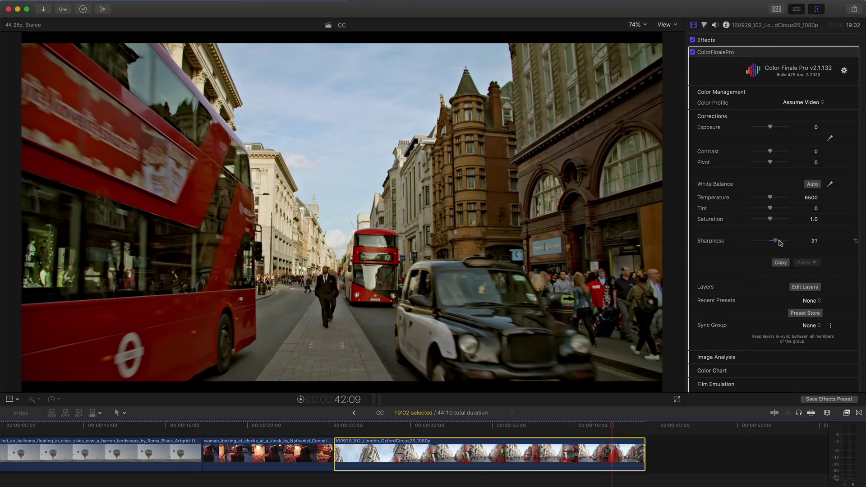
pyautogui.moveTo(780, 243)
pyautogui.mouseDown()
pyautogui.moveTo(797, 242)
pyautogui.moveTo(770, 244)
pyautogui.mouseUp()
pyautogui.press('super+7')
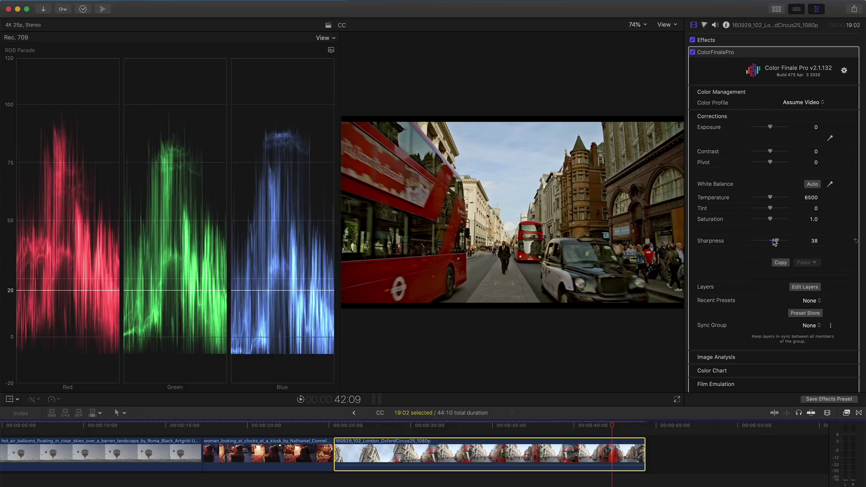
pyautogui.moveTo(775, 242)
pyautogui.mouseDown()
pyautogui.moveTo(765, 239)
pyautogui.moveTo(787, 243)
pyautogui.moveTo(772, 249)
pyautogui.mouseUp()
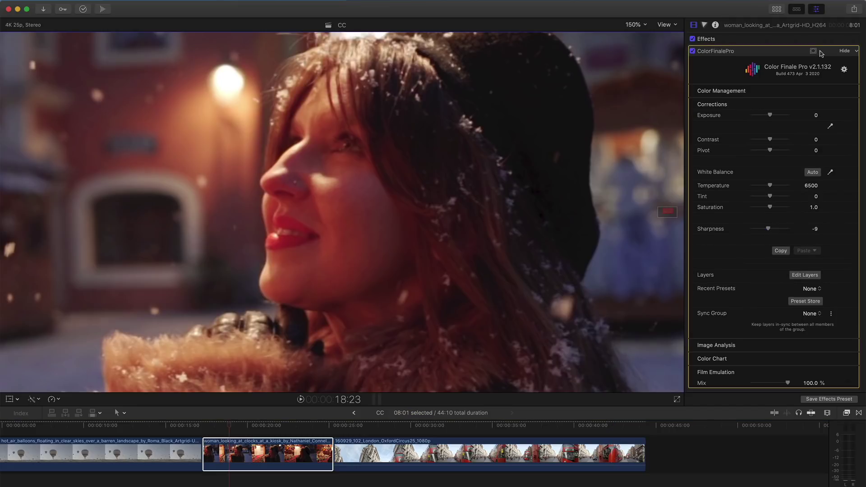
# Add a color mask sampled with the eyedropper, plus an elliptical shape mask, to the correction
pyautogui.click(816, 51)
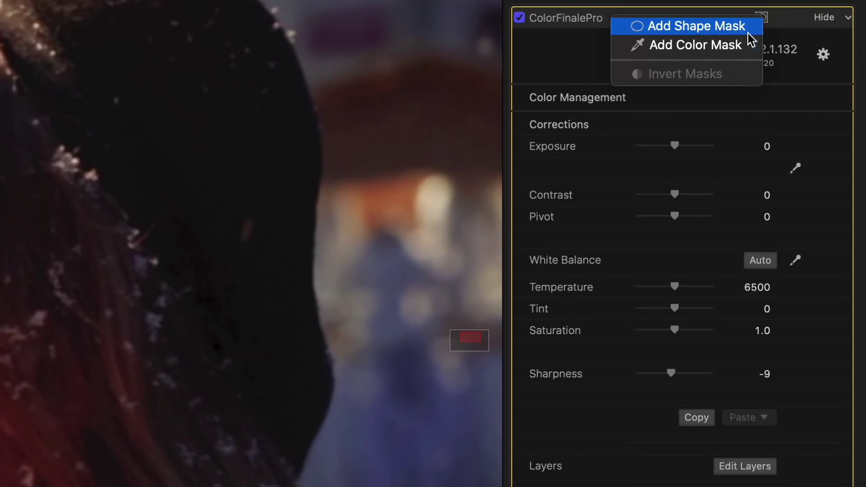
pyautogui.click(805, 63)
pyautogui.click(794, 168)
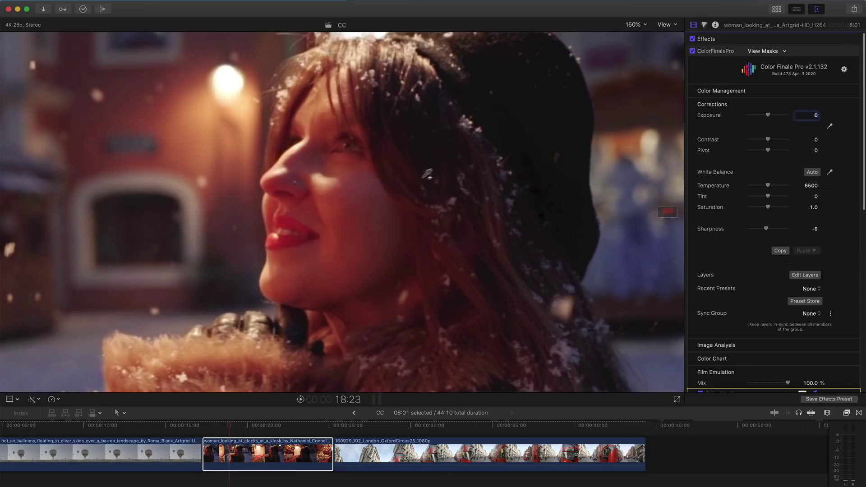
pyautogui.moveTo(368, 203)
pyautogui.mouseDown()
pyautogui.moveTo(361, 199)
pyautogui.moveTo(396, 239)
pyautogui.moveTo(185, 134)
pyautogui.mouseUp()
pyautogui.click(767, 51)
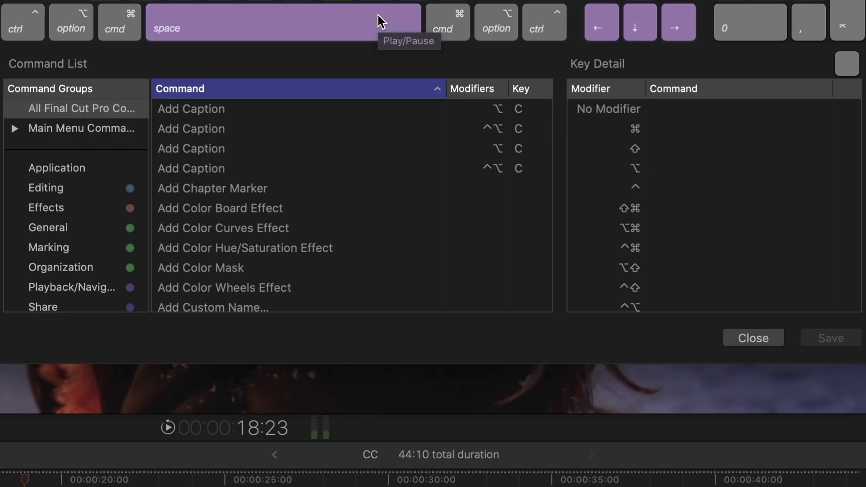
# Scroll down through the Command Editor's full list of keyboard commands
pyautogui.scroll(-5, 404, 203)
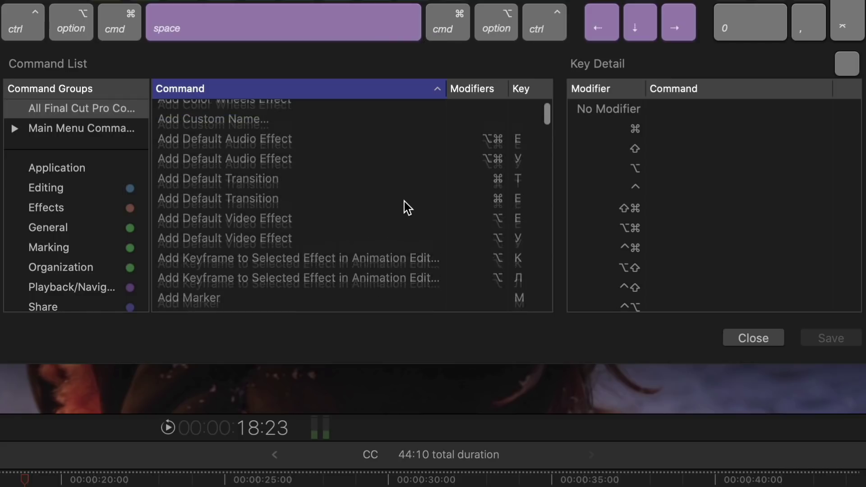
pyautogui.scroll(-15, 404, 202)
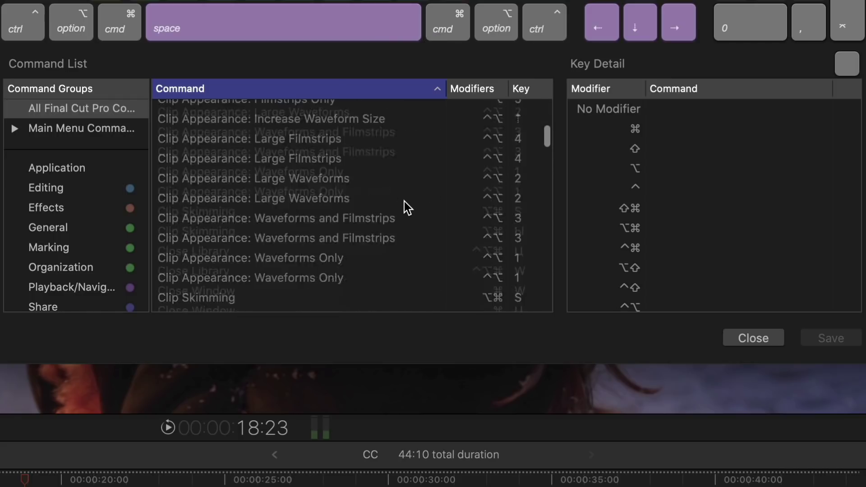
pyautogui.scroll(-20, 404, 201)
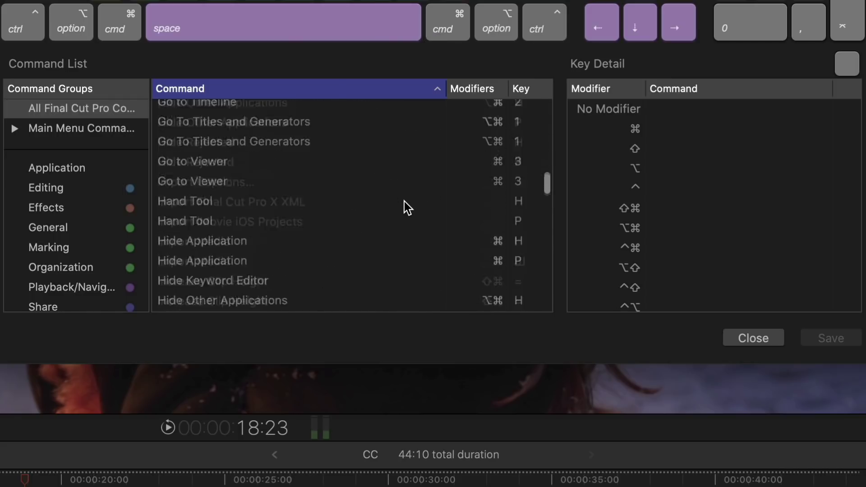
pyautogui.scroll(-20, 404, 201)
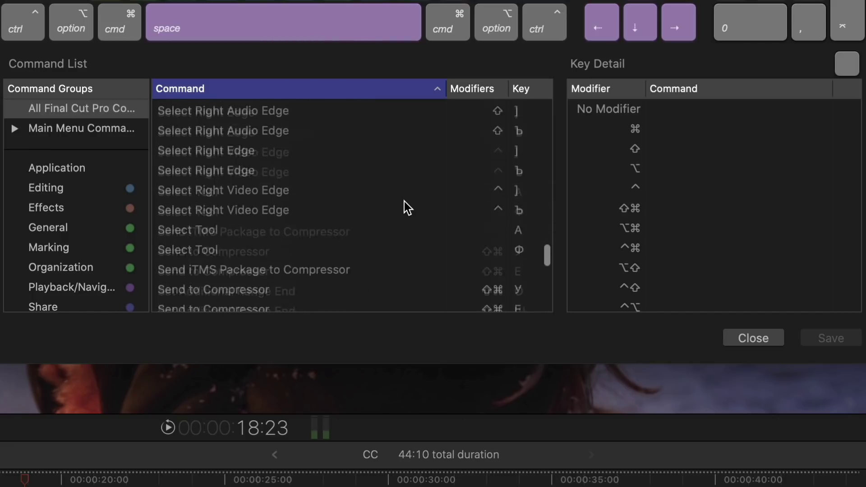
pyautogui.scroll(-20, 404, 201)
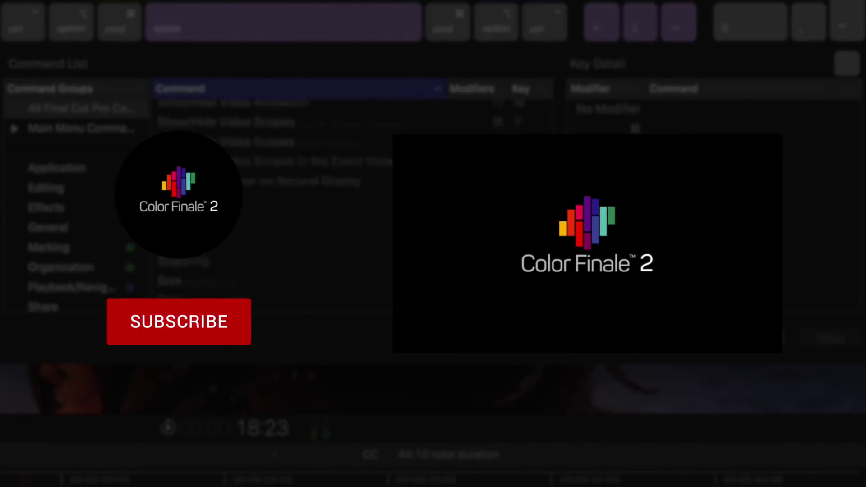
pyautogui.scroll(-15, 404, 201)
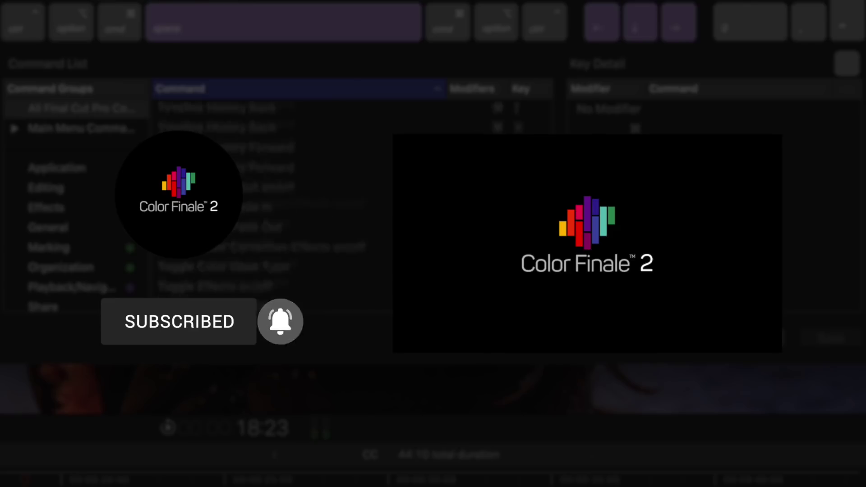
pyautogui.scroll(-15, 406, 207)
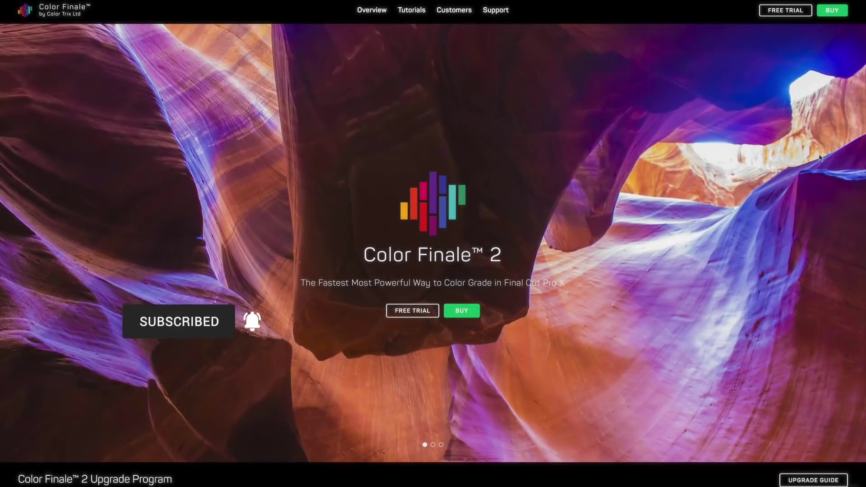
pyautogui.scroll(-10, 819, 158)
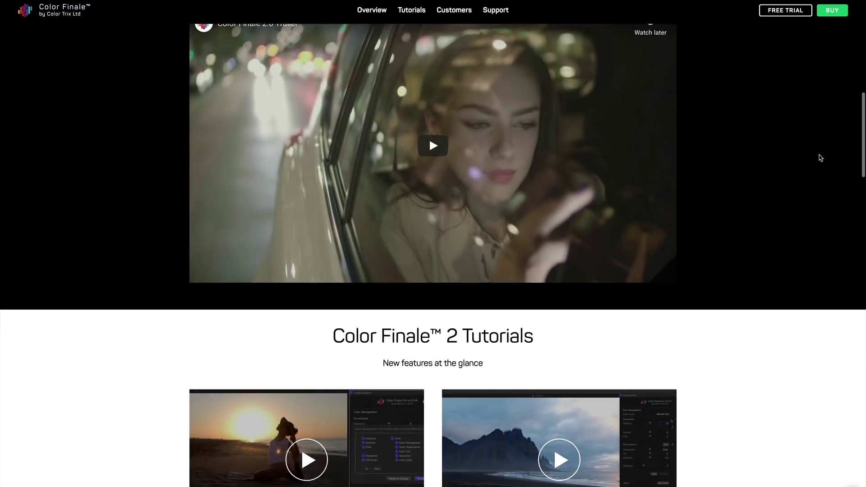